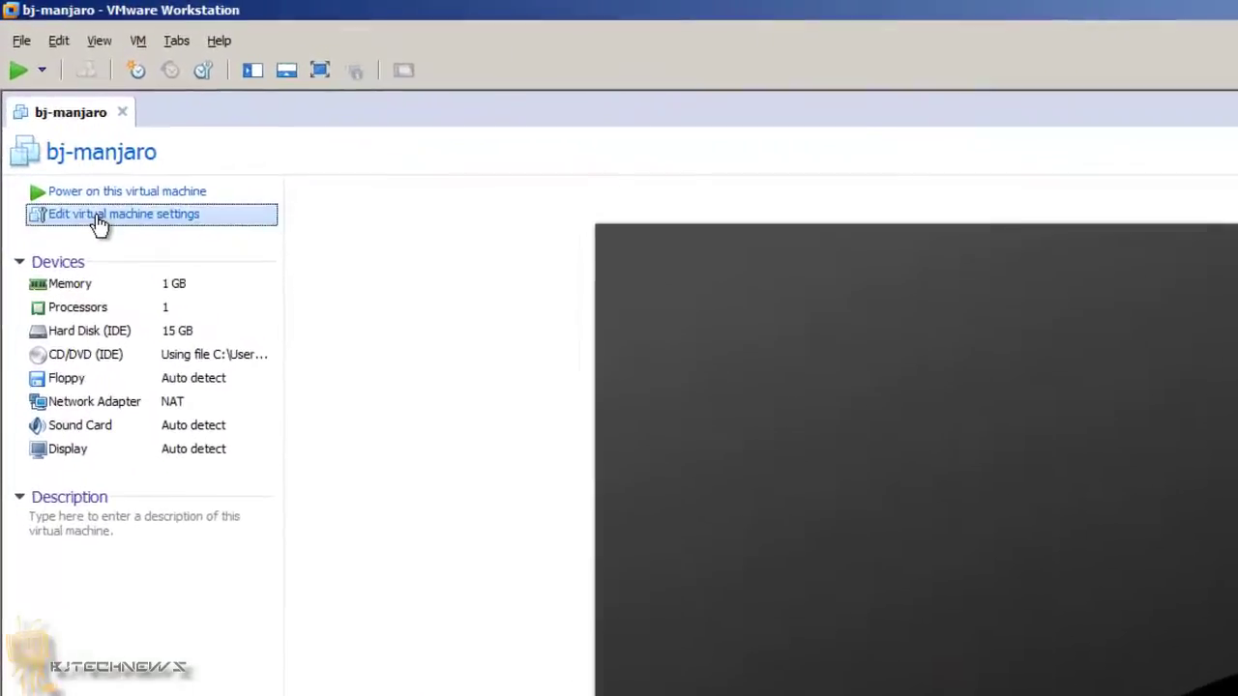
- Glance at the VM settings without changes, then power on the bj-manjaro virtual machine
{"action": "left_click", "coordinate": [100, 223]}
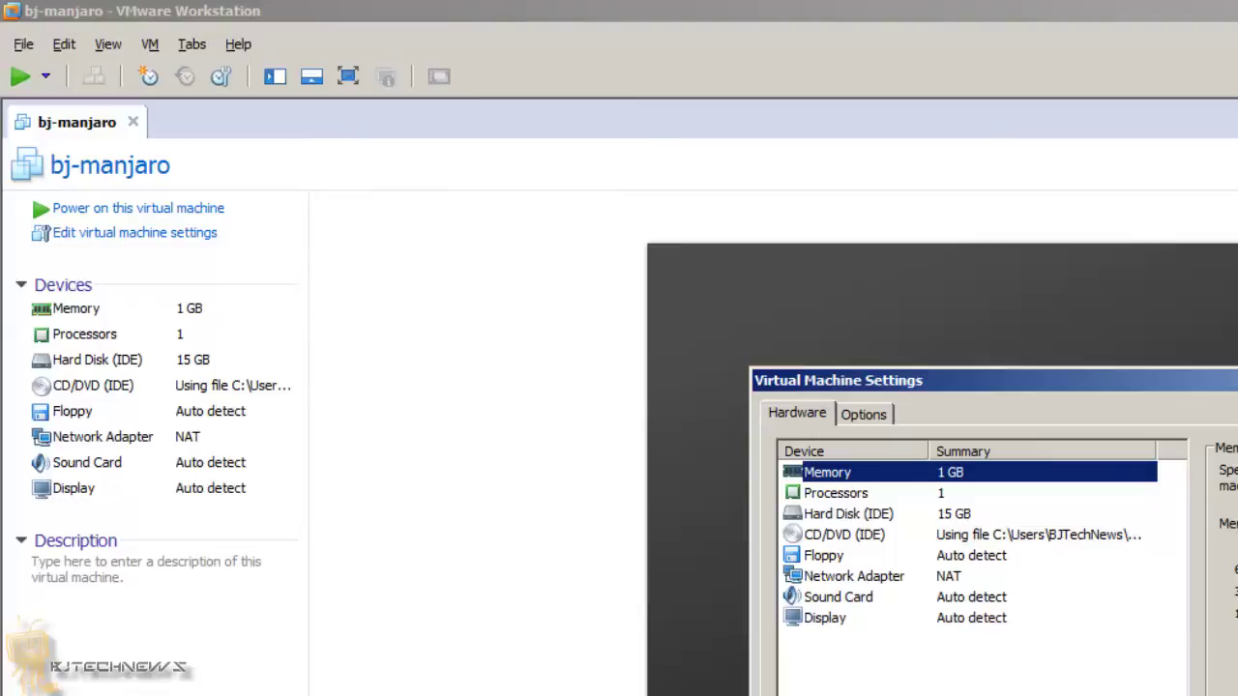
{"action": "key", "text": "Escape"}
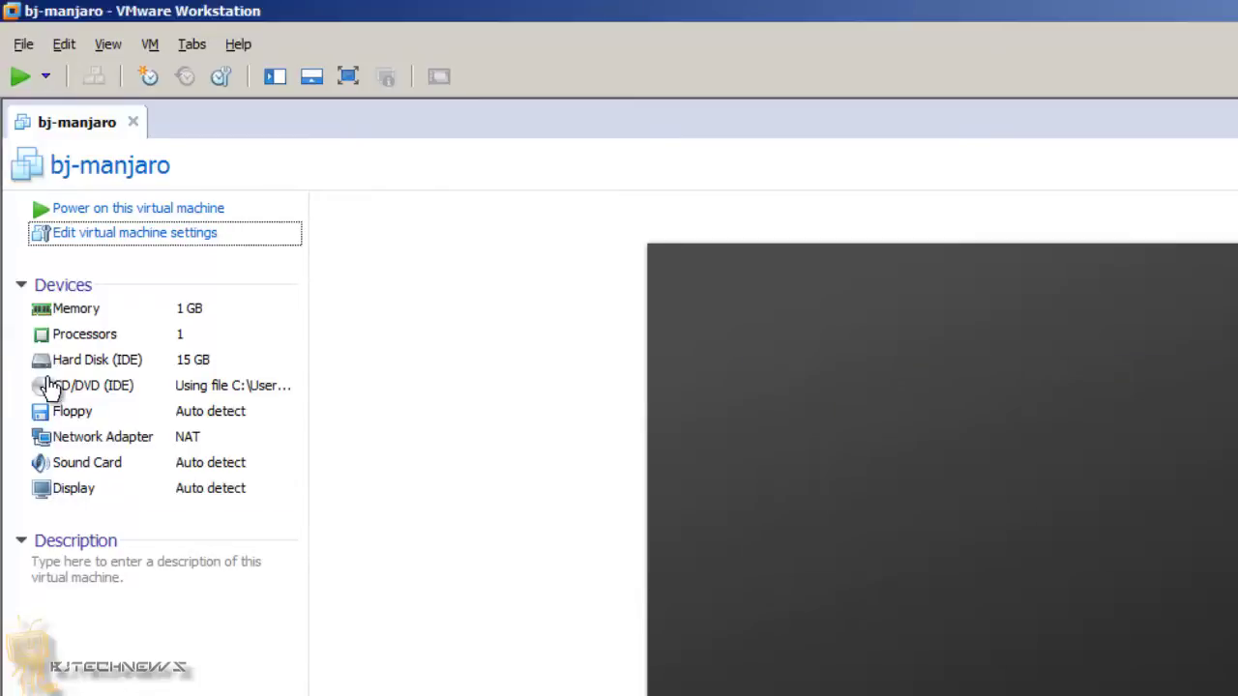
{"action": "left_click", "coordinate": [122, 209]}
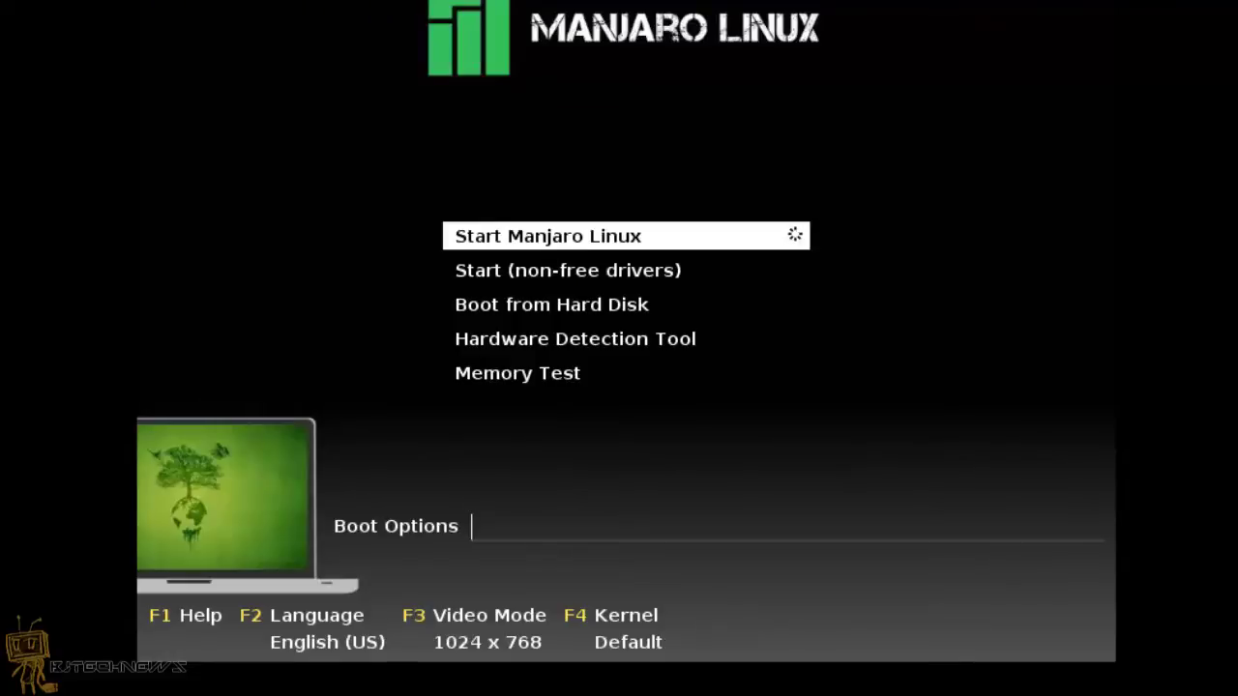
- Look at the non-free drivers boot entry, then return to the standard Start Manjaro Linux option
{"action": "key", "text": "Down"}
{"action": "key", "text": "Up"}
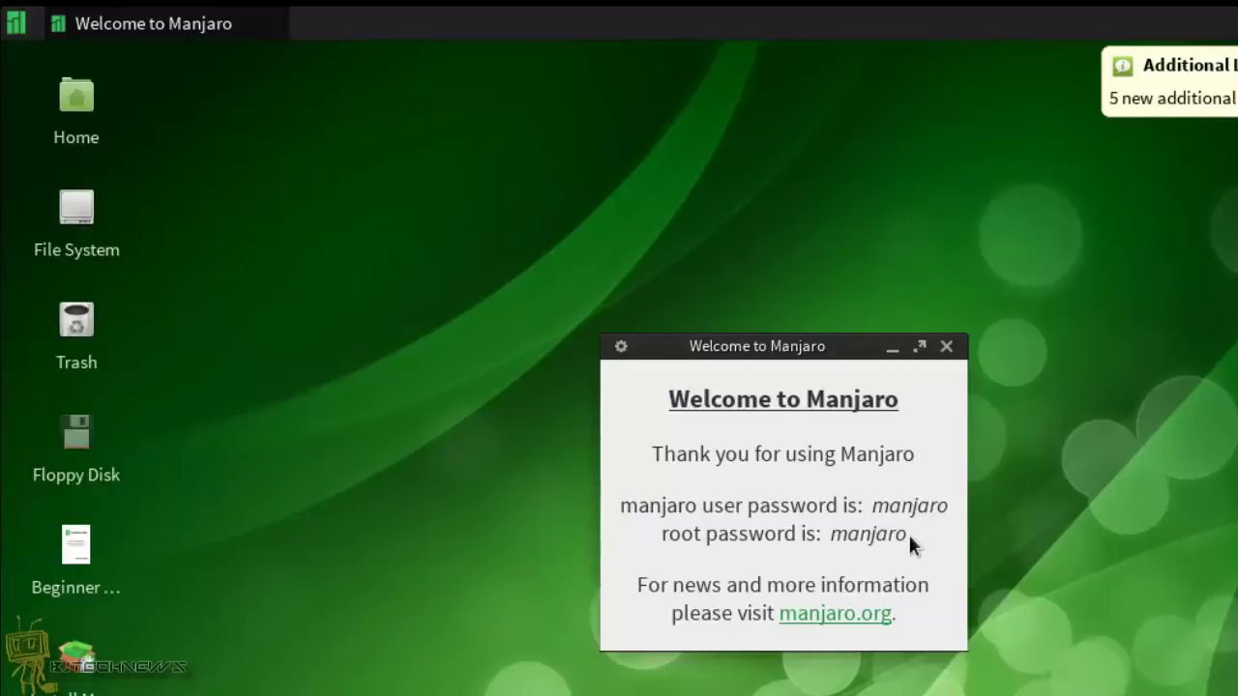
- Dismiss the Welcome to Manjaro message, launch Install Manjaro Linux, and move its window up to fit
{"action": "left_click", "coordinate": [947, 348]}
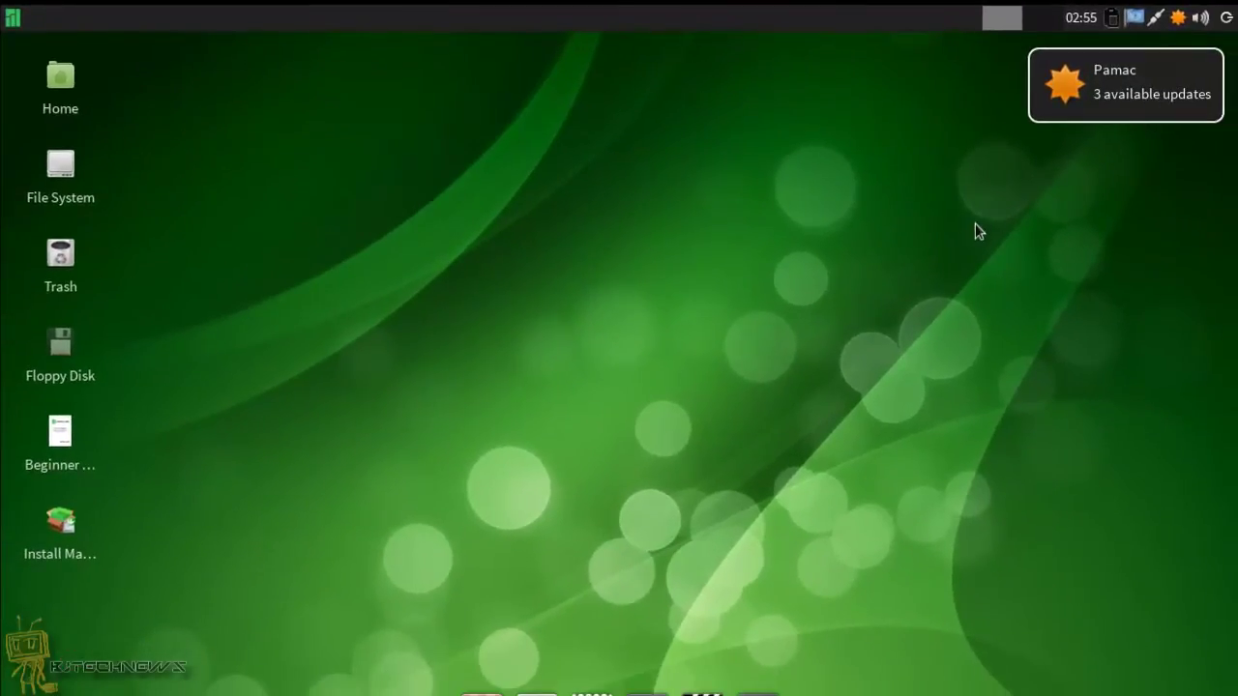
{"action": "left_click", "coordinate": [58, 523]}
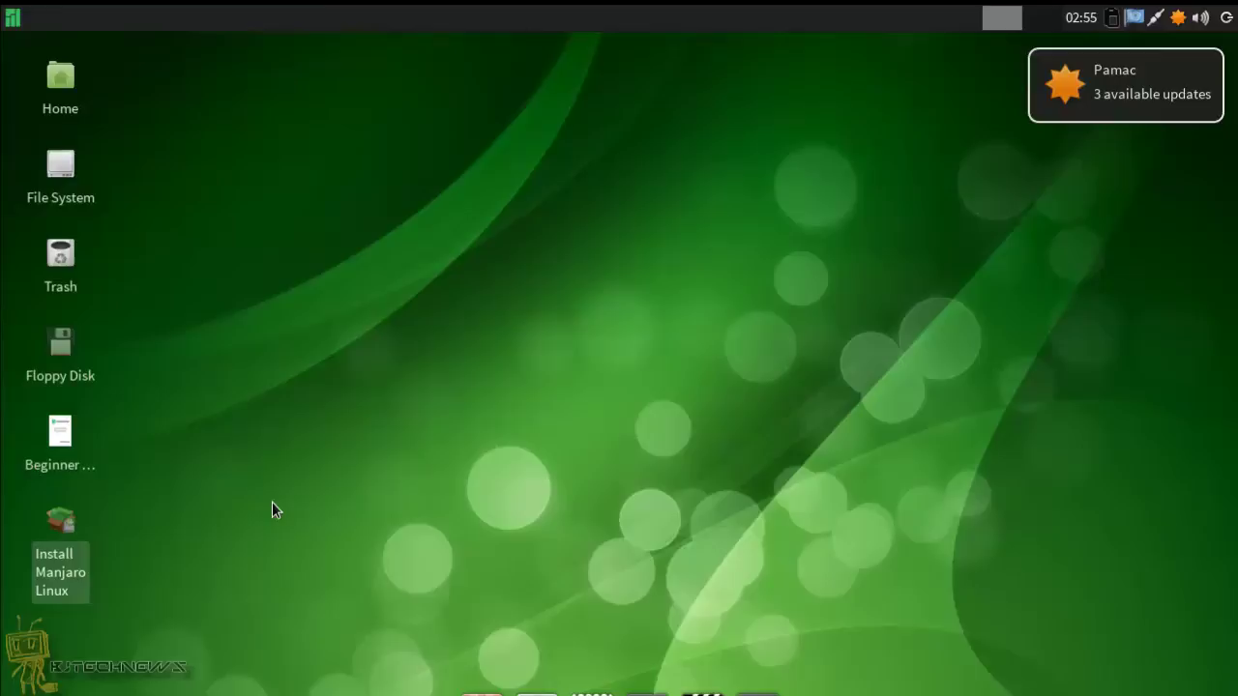
{"action": "left_click", "coordinate": [312, 495]}
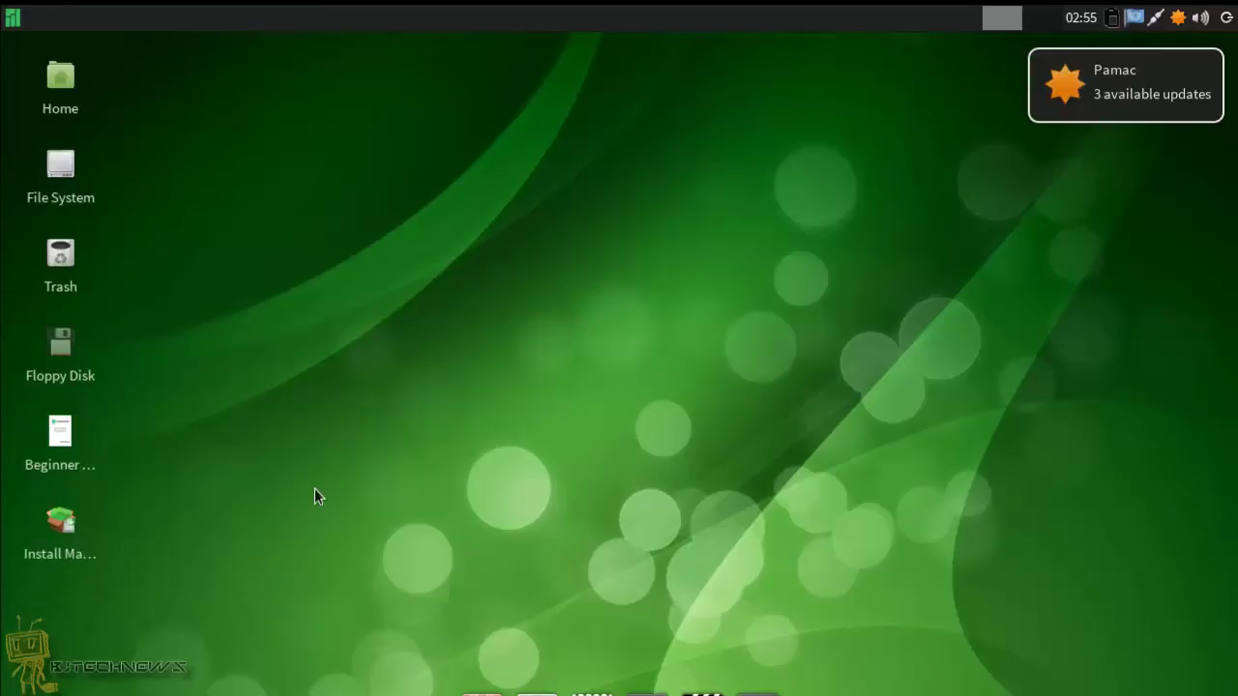
{"action": "double_click", "coordinate": [63, 523]}
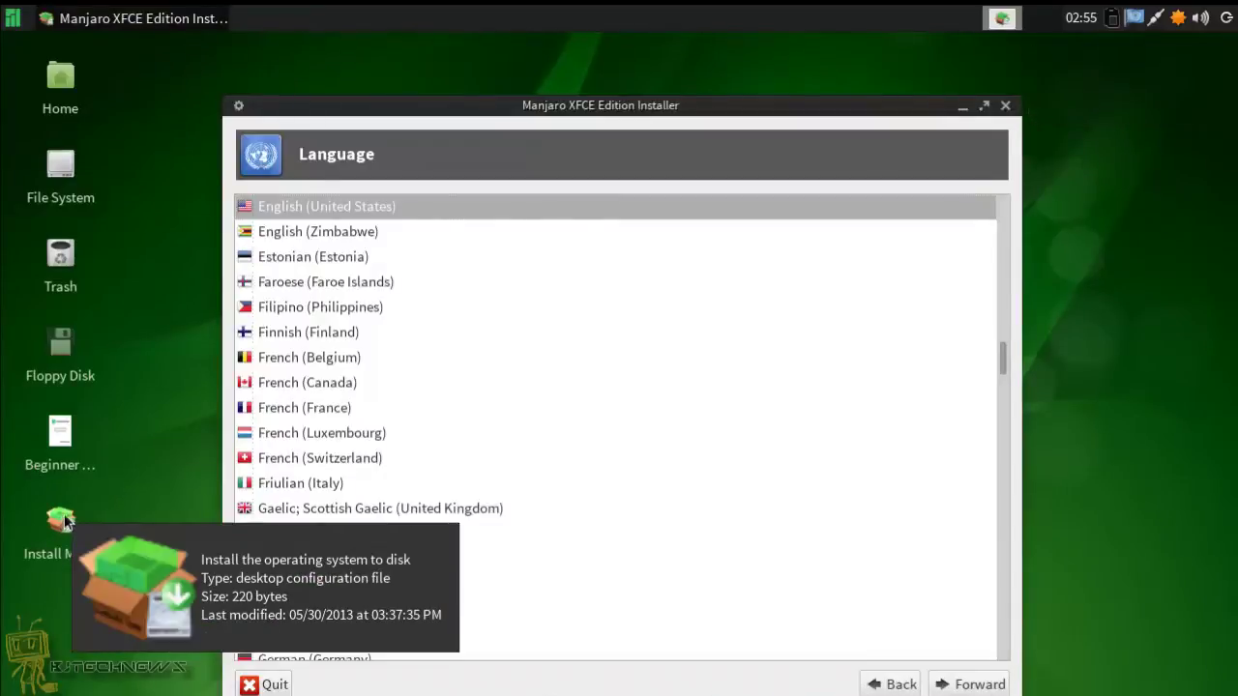
{"action": "left_click_drag", "start_coordinate": [624, 117], "coordinate": [623, 54]}
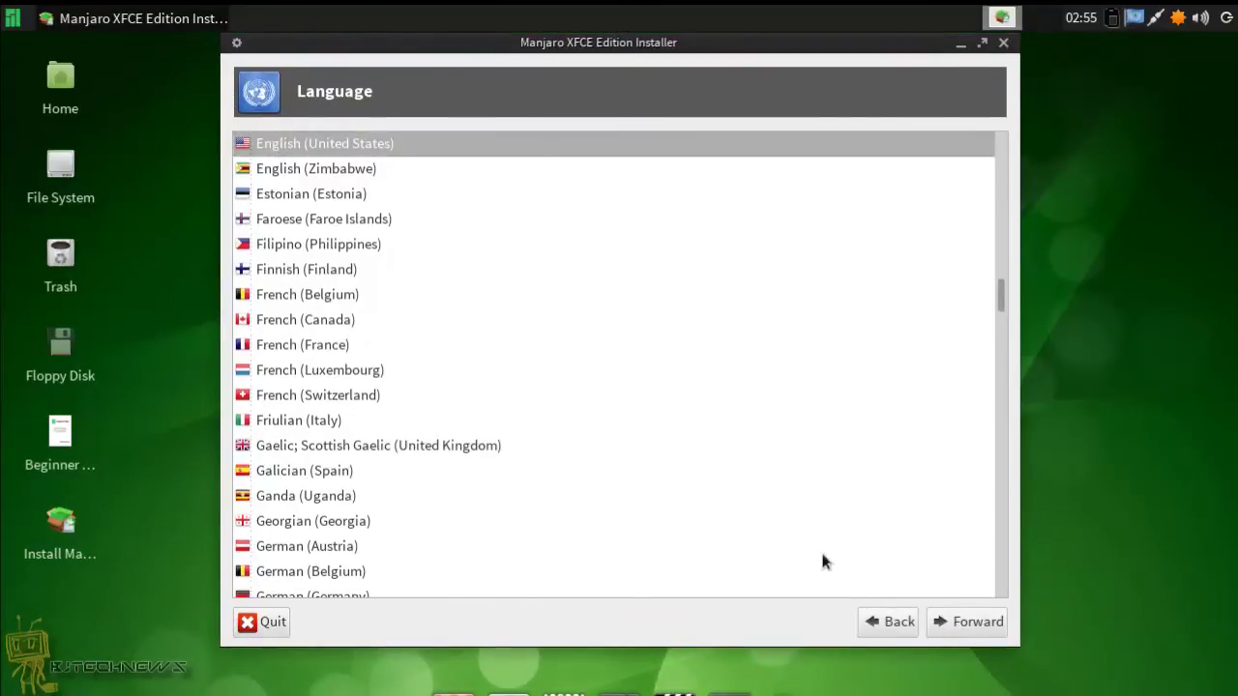
- Accept the language and set the timezone to America/New_York via the Eastern zone on the map
{"action": "left_click", "coordinate": [981, 625]}
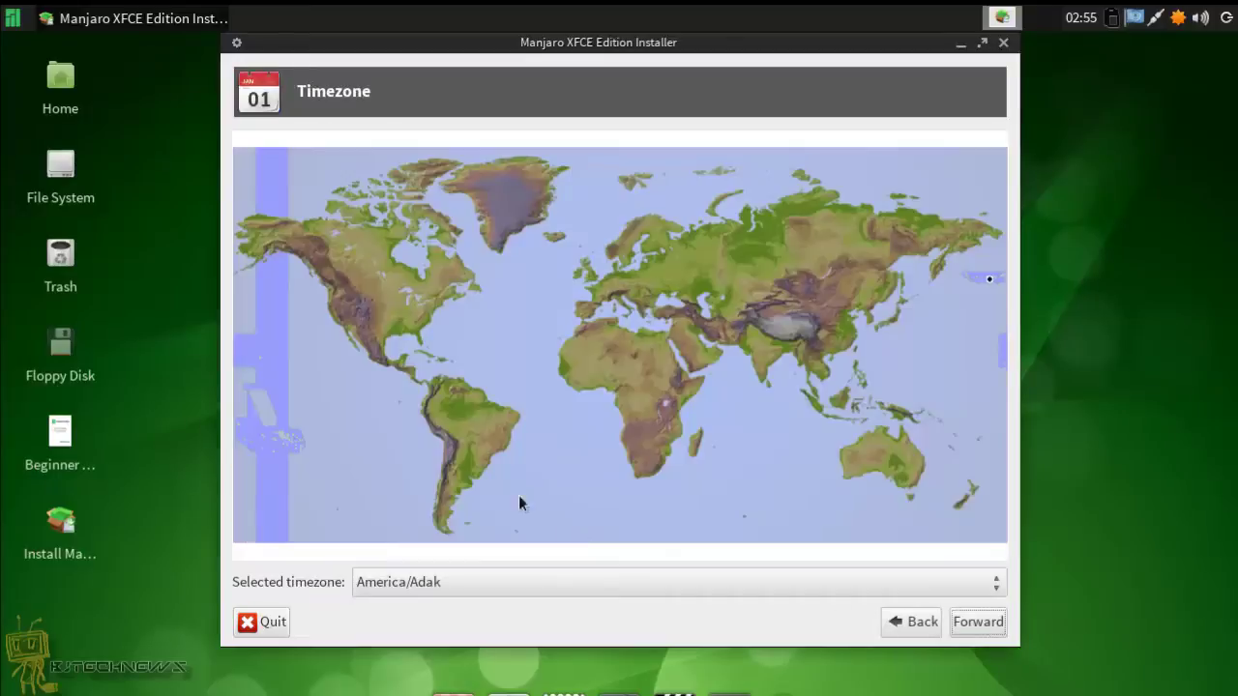
{"action": "left_click", "coordinate": [430, 322]}
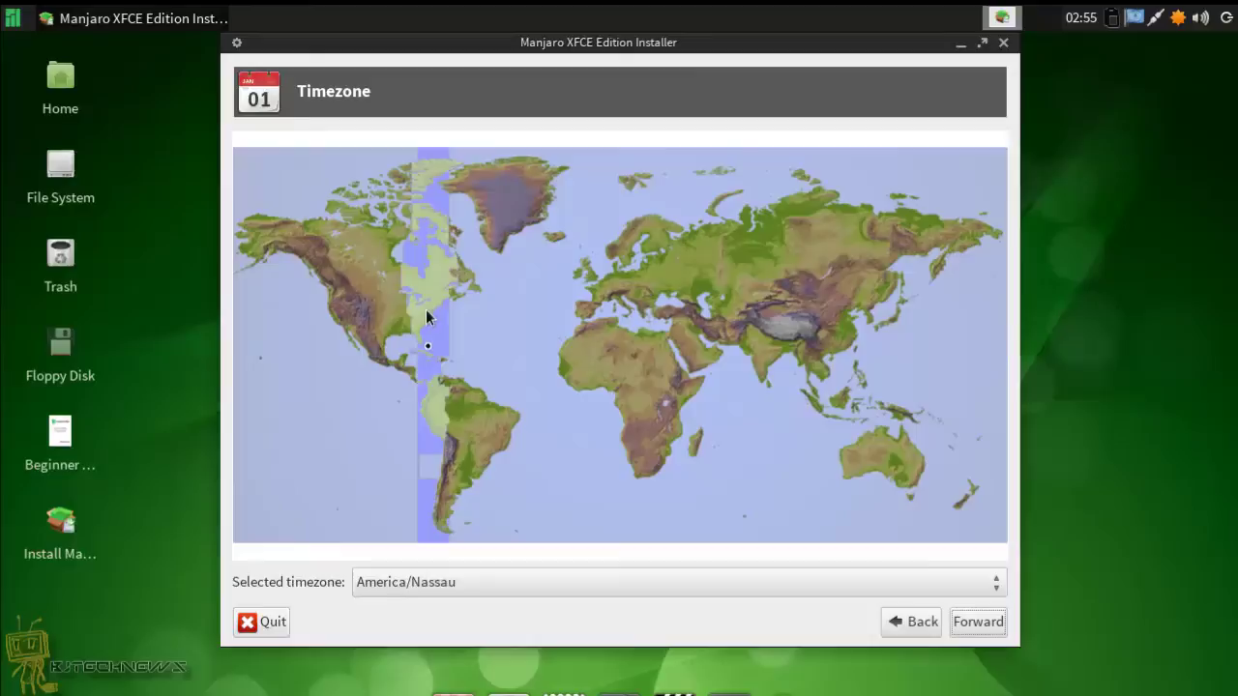
{"action": "left_click", "coordinate": [451, 586]}
{"action": "left_click", "coordinate": [453, 613]}
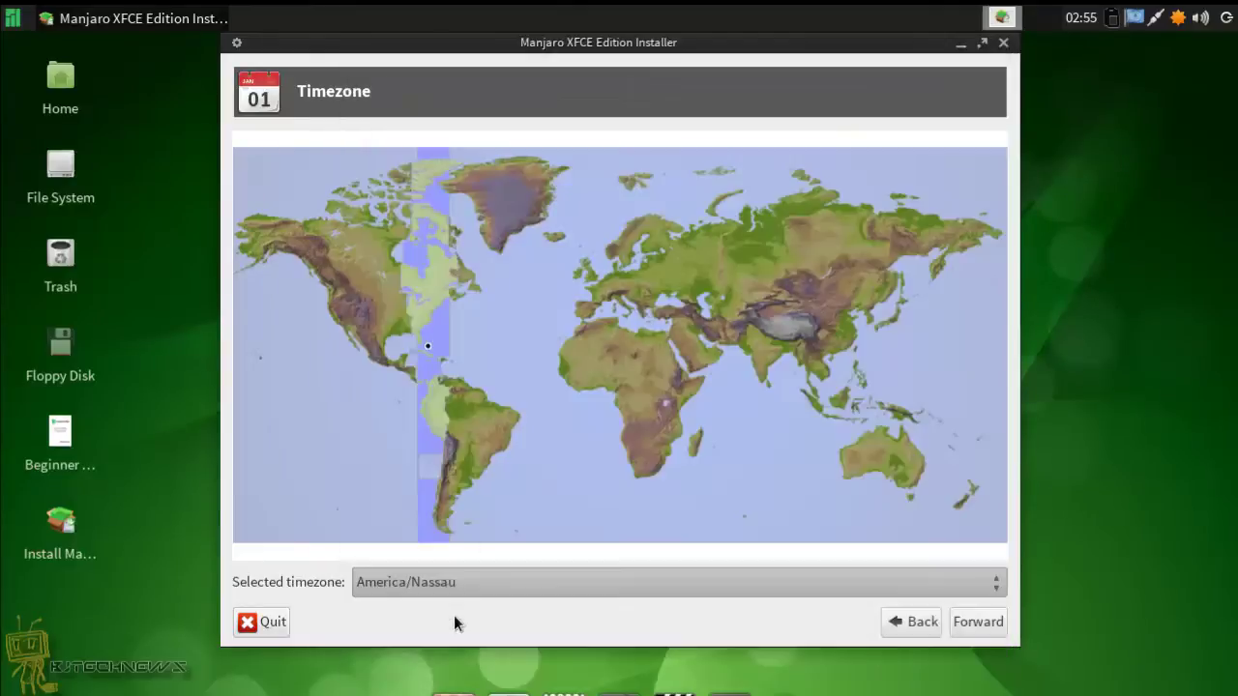
{"action": "left_click", "coordinate": [975, 625]}
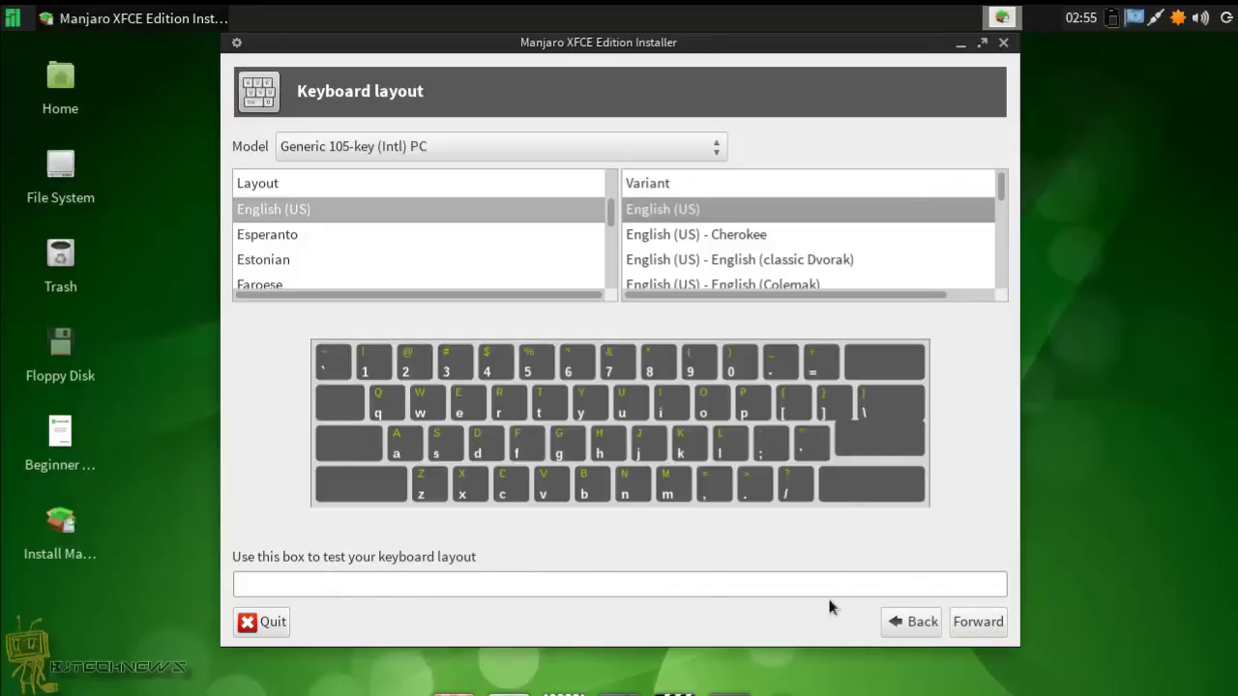
- Test the US keyboard layout, then enter the full name, username, matching passwords and hostname bj-manjaro
{"action": "left_click", "coordinate": [647, 582]}
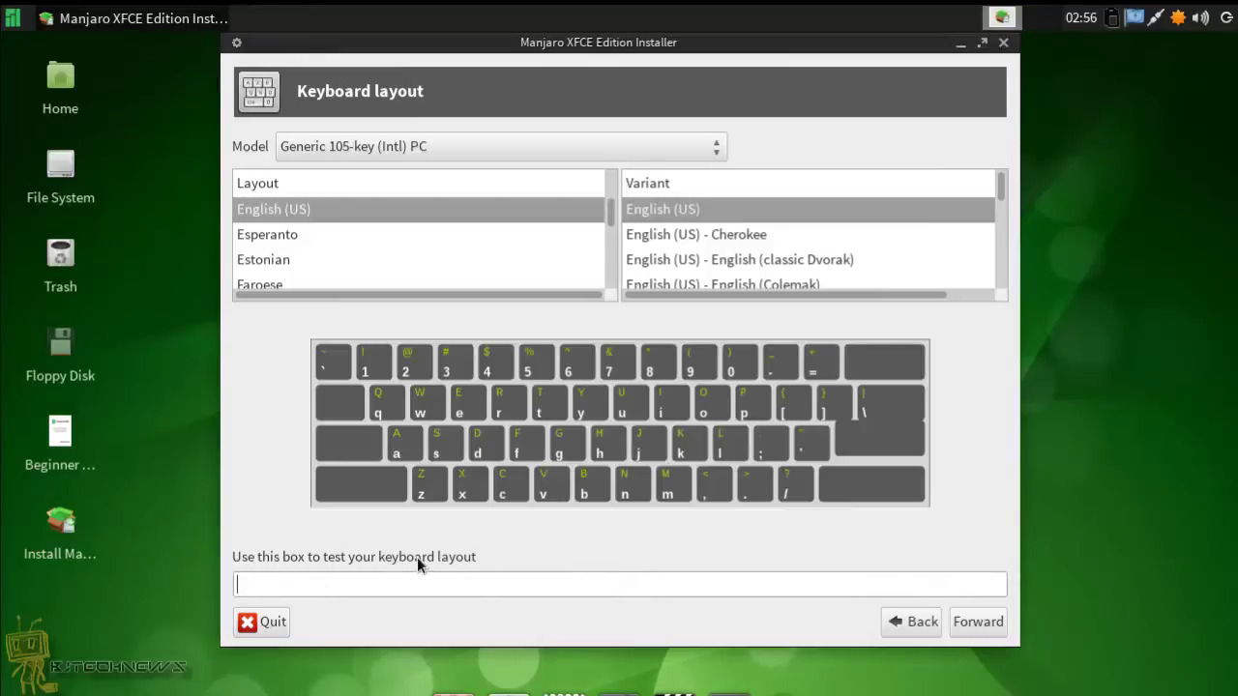
{"action": "left_click", "coordinate": [989, 623]}
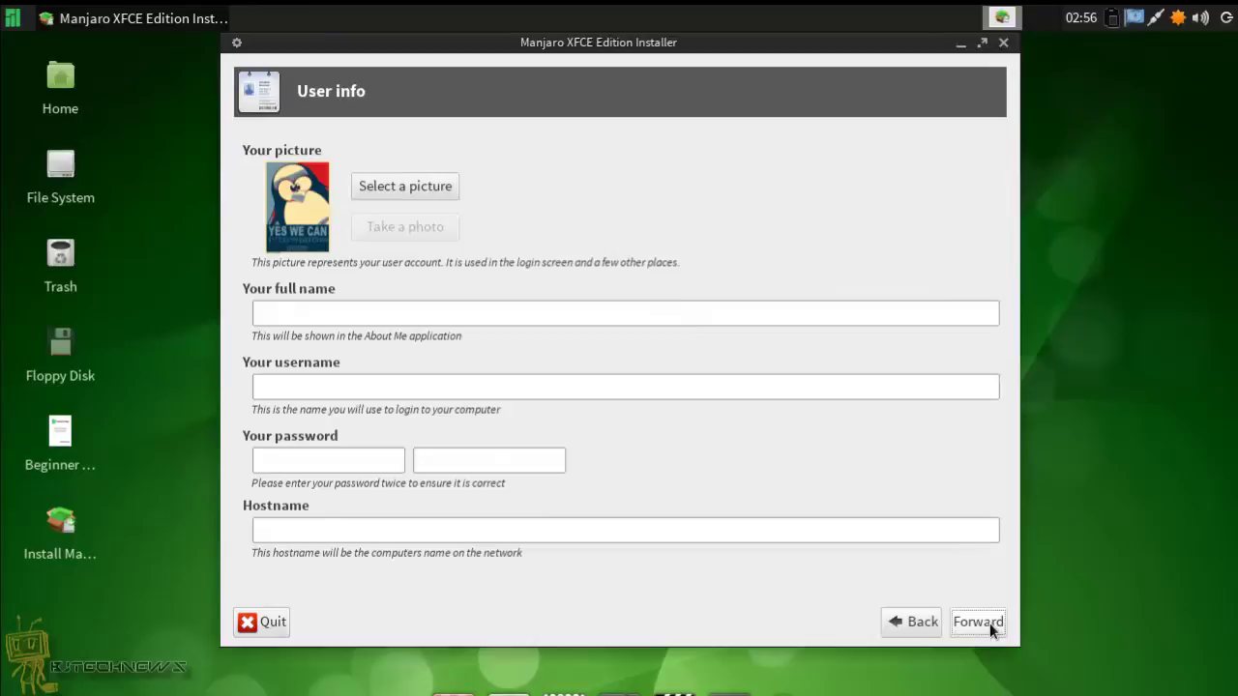
{"action": "left_click", "coordinate": [368, 315]}
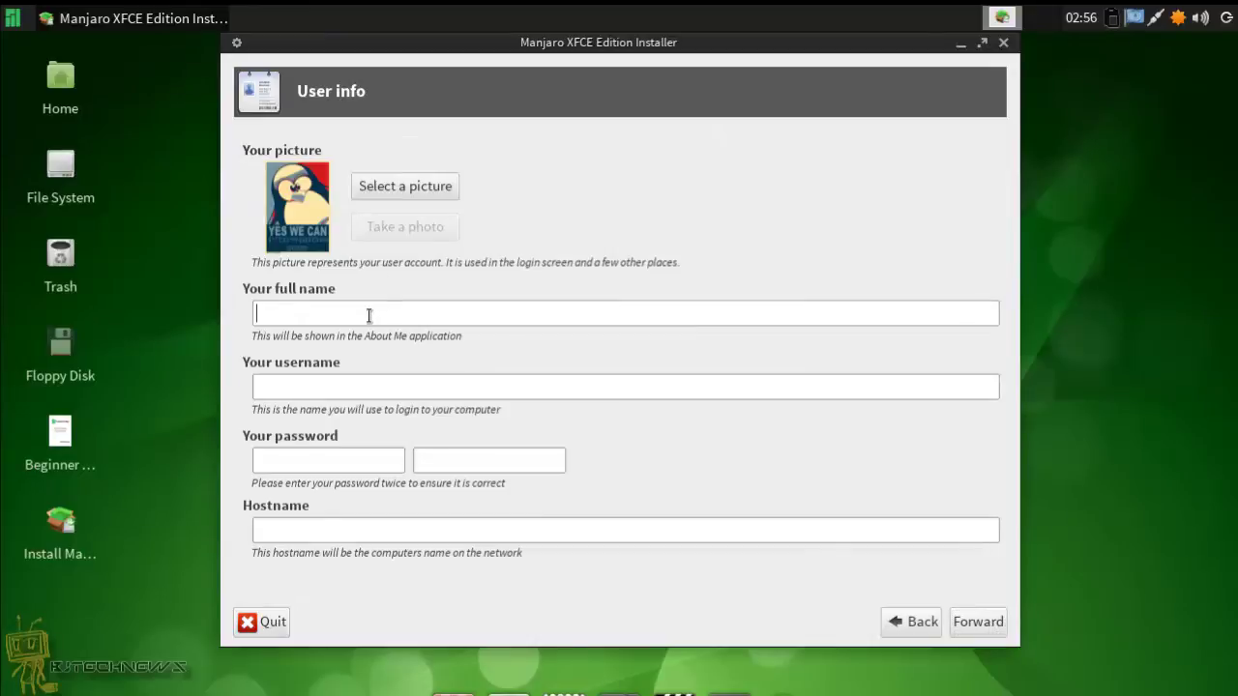
{"action": "type", "text": "bjtechnews"}
{"action": "key", "text": "Tab"}
{"action": "left_click", "coordinate": [258, 460]}
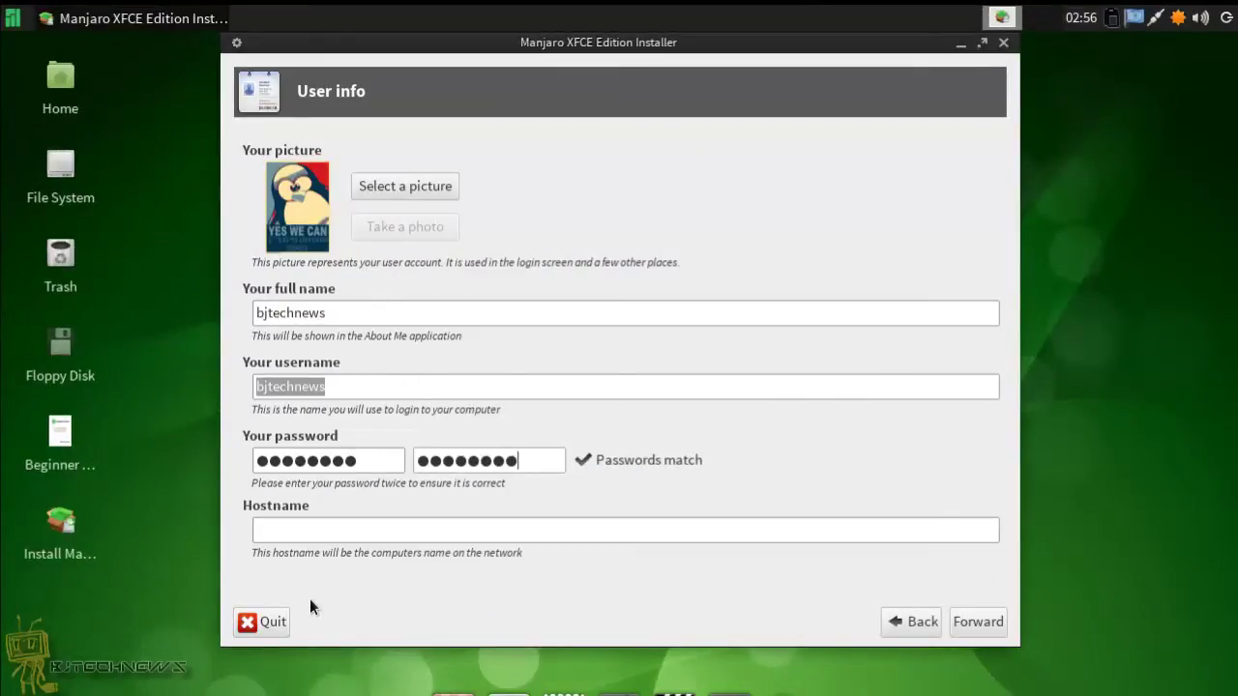
{"action": "left_click", "coordinate": [305, 530]}
{"action": "type", "text": "bj-manjaro"}
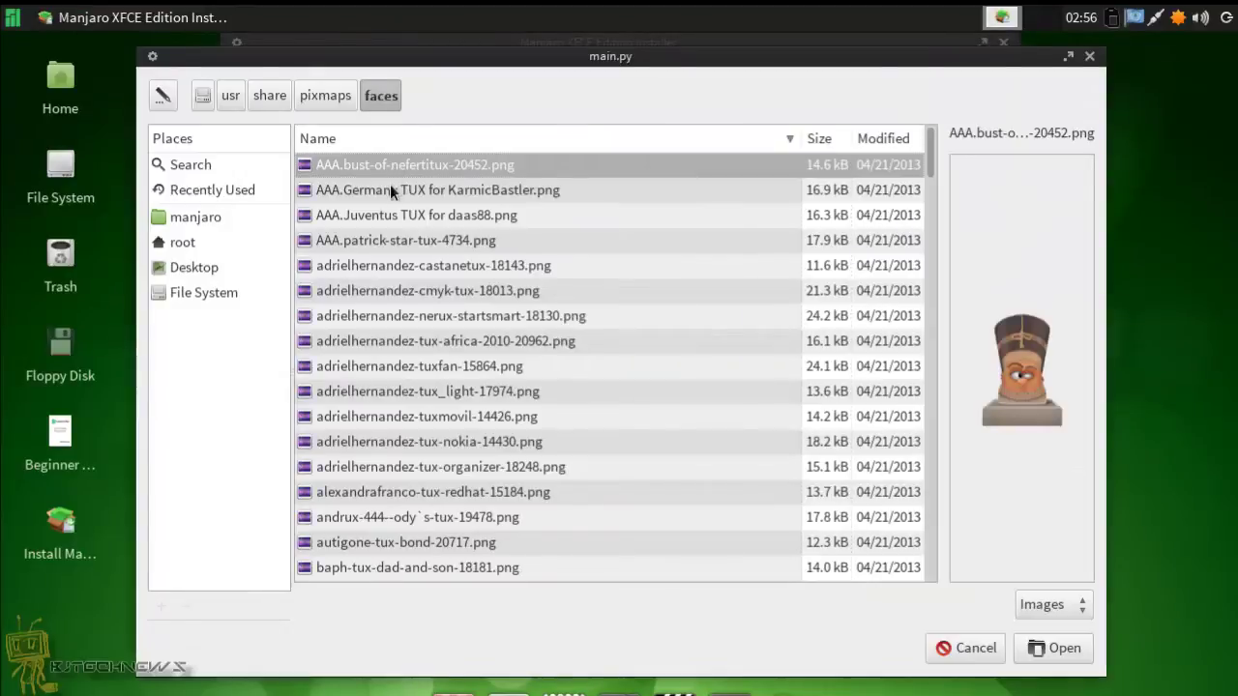
- Pick barbecue-crazy-tux-1800.png from the faces folder as the account picture
{"action": "left_click", "coordinate": [389, 190]}
{"action": "key", "text": "Down"}
{"action": "key", "text": "Down"}
{"action": "key", "text": "Down"}
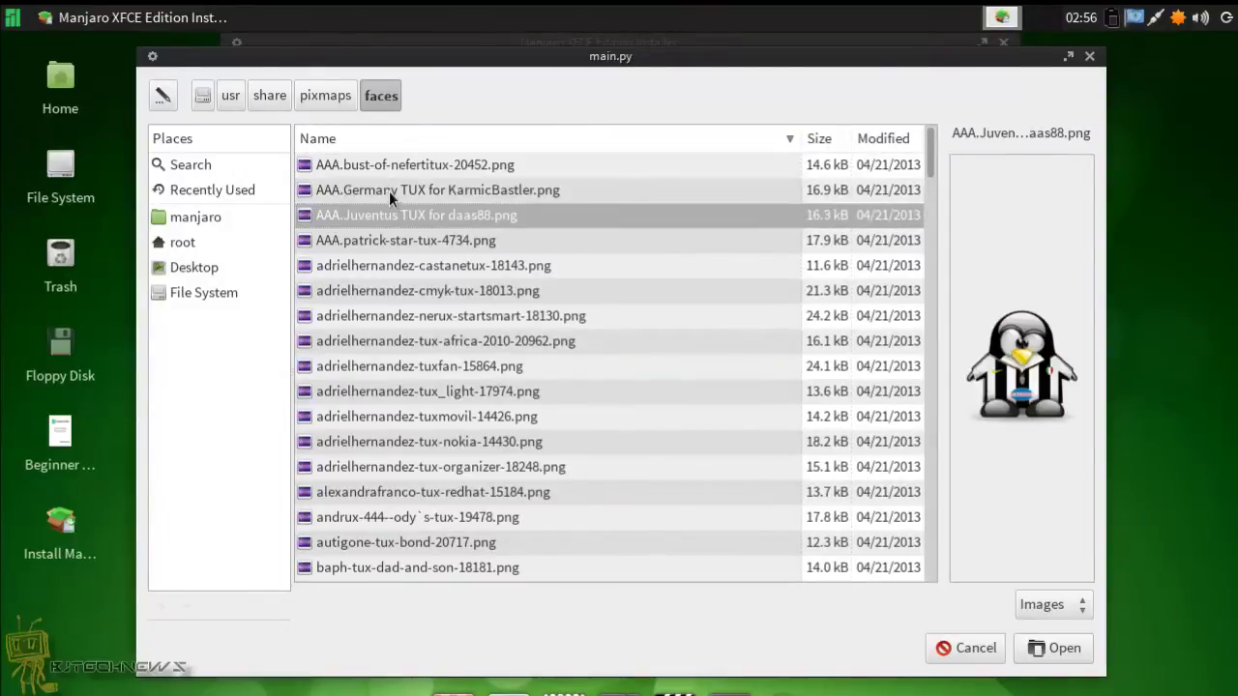
{"action": "key", "text": "Down"}
{"action": "key", "text": "Down"}
{"action": "key", "text": "Down"}
{"action": "key", "text": "Down"}
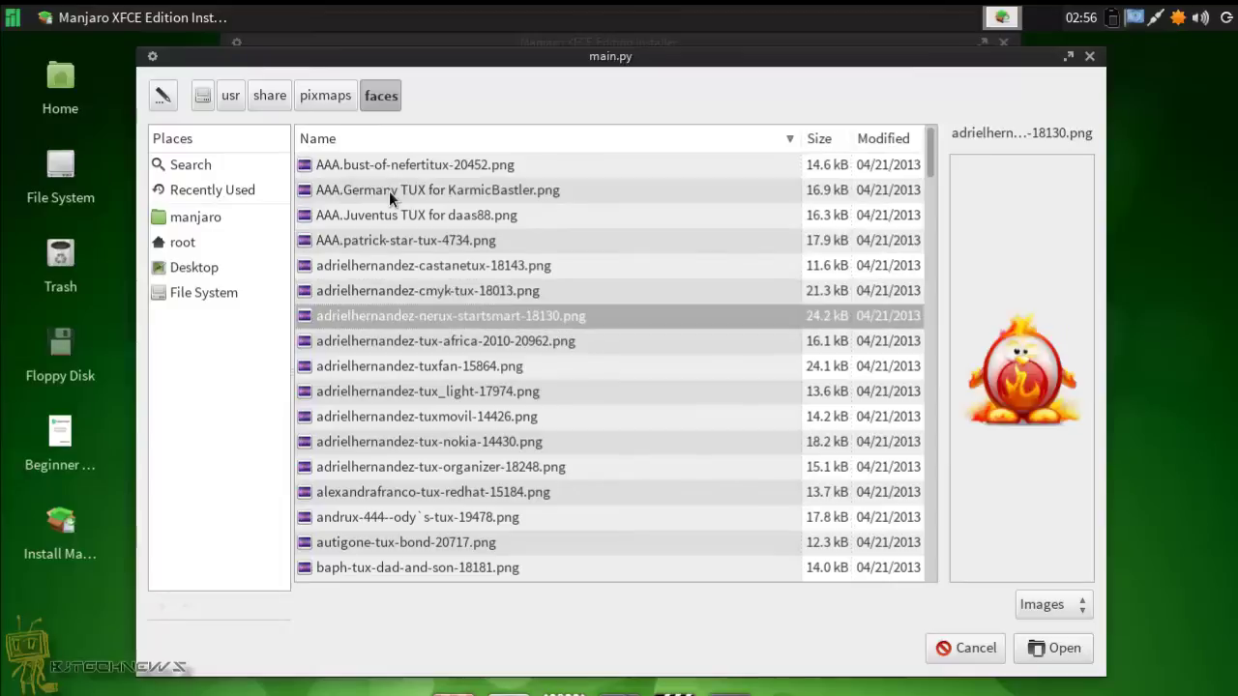
{"action": "key", "text": "Down"}
{"action": "key", "text": "Down"}
{"action": "key", "text": "Down"}
{"action": "key", "text": "Down"}
{"action": "key", "text": "Down"}
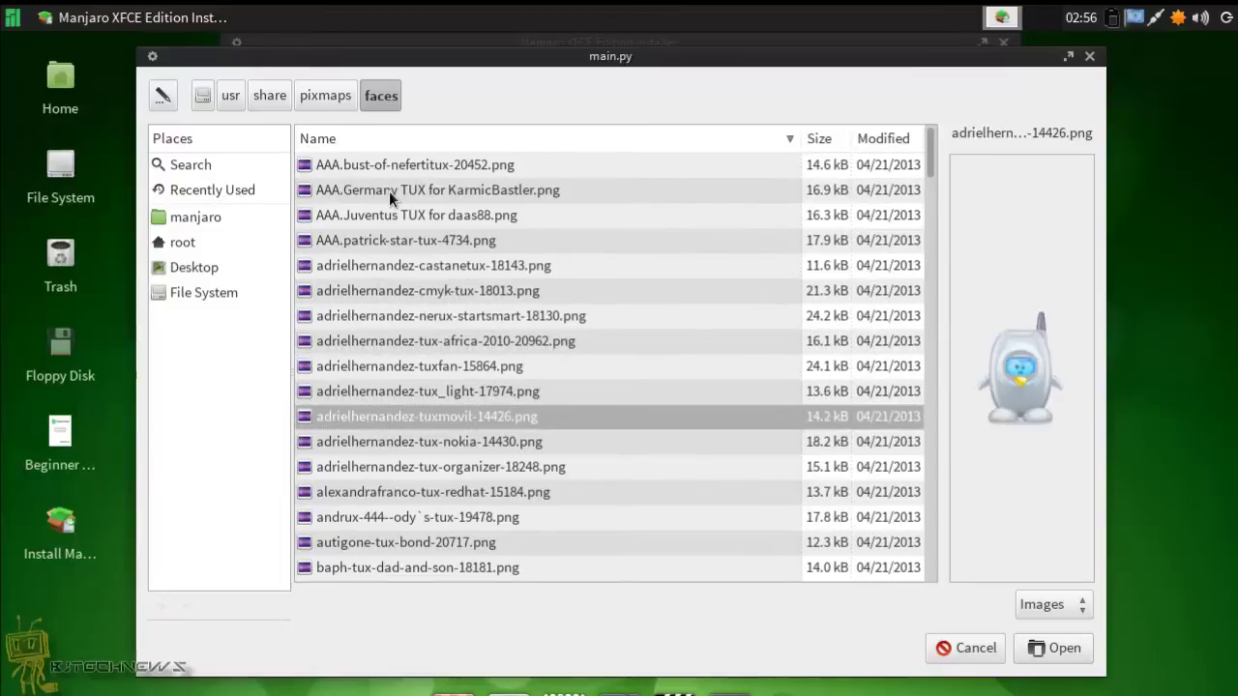
{"action": "key", "text": "Down"}
{"action": "key", "text": "Down"}
{"action": "key", "text": "Down"}
{"action": "key", "text": "Down"}
{"action": "key", "text": "Down"}
{"action": "key", "text": "Down"}
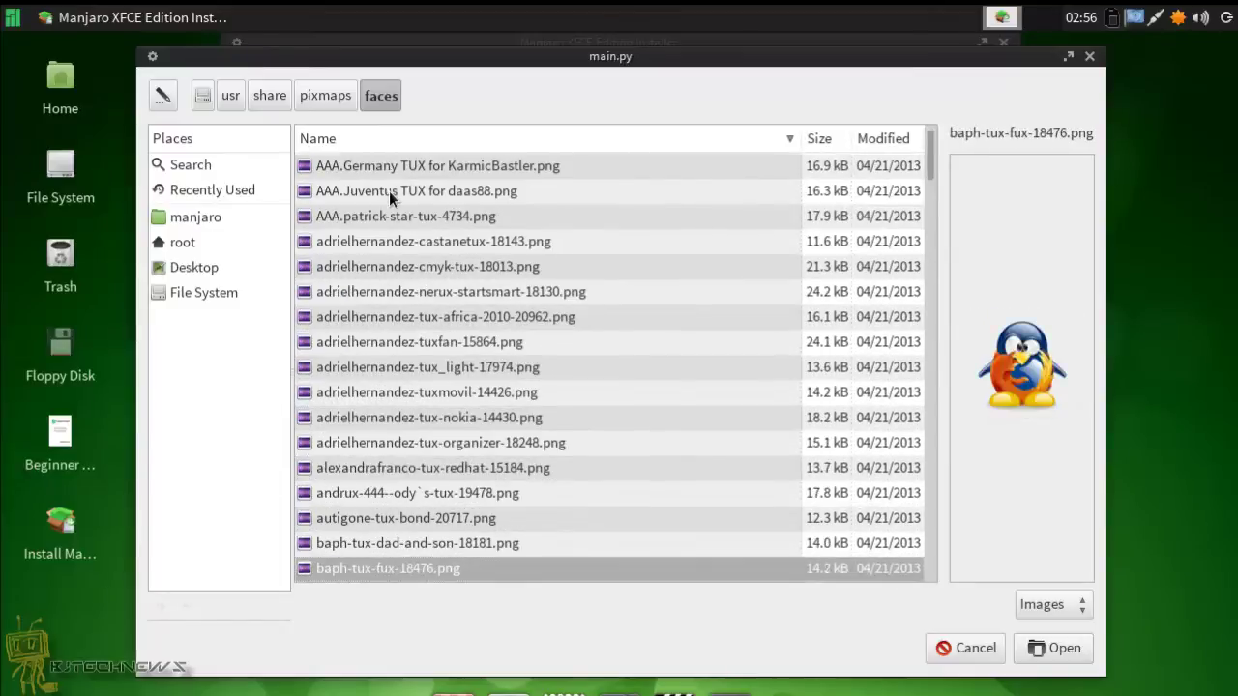
{"action": "key", "text": "Down"}
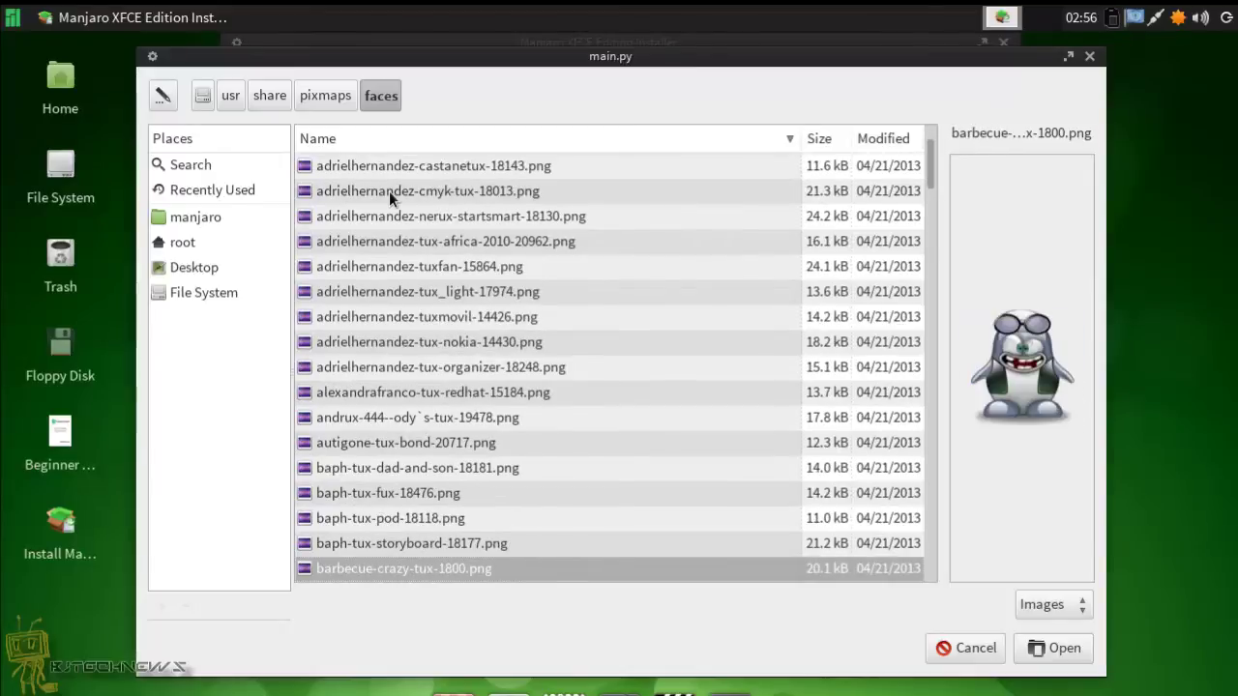
{"action": "left_click", "coordinate": [1049, 648]}
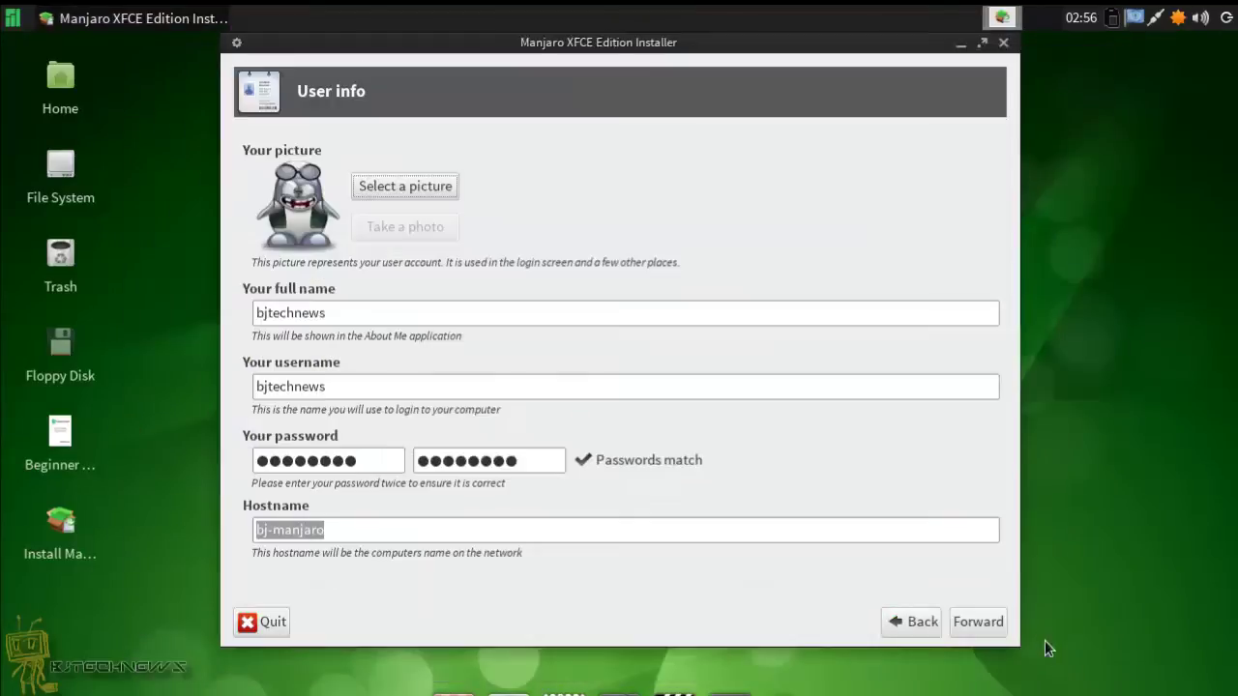
- Install onto /dev/sda with automatic partitioning, reaching Advanced options with GRUB on /dev/sda
{"action": "left_click", "coordinate": [978, 625]}
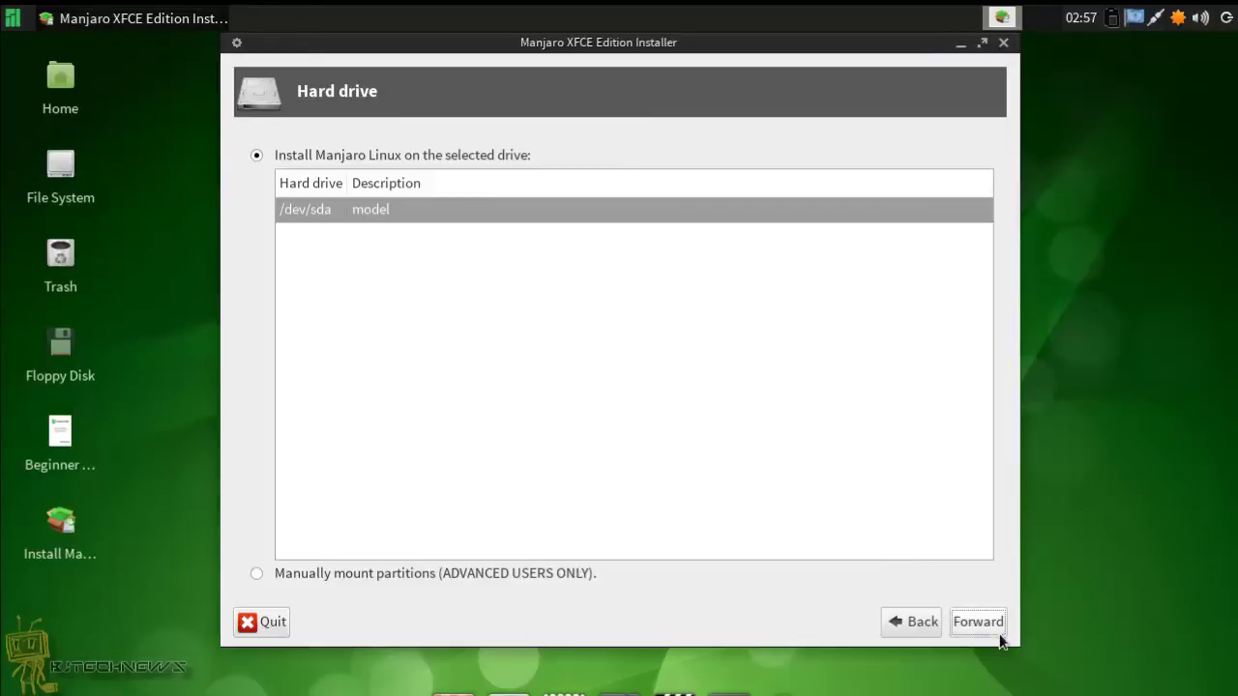
{"action": "left_click", "coordinate": [978, 622]}
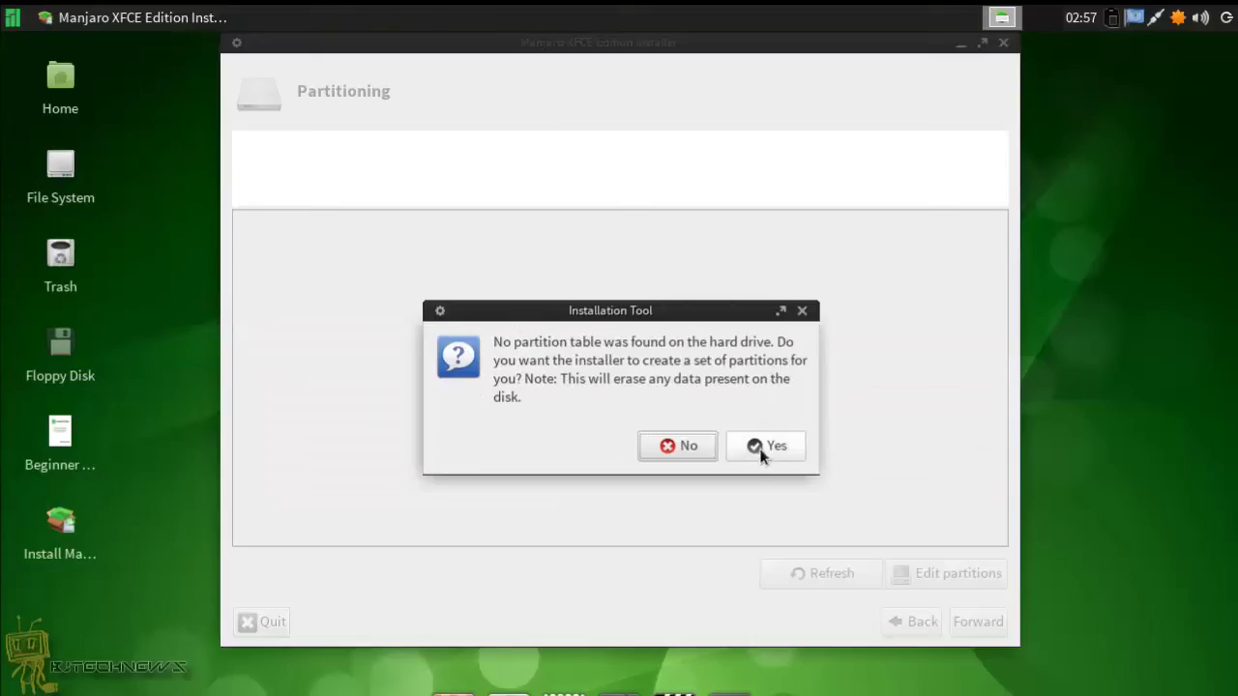
{"action": "left_click", "coordinate": [762, 448]}
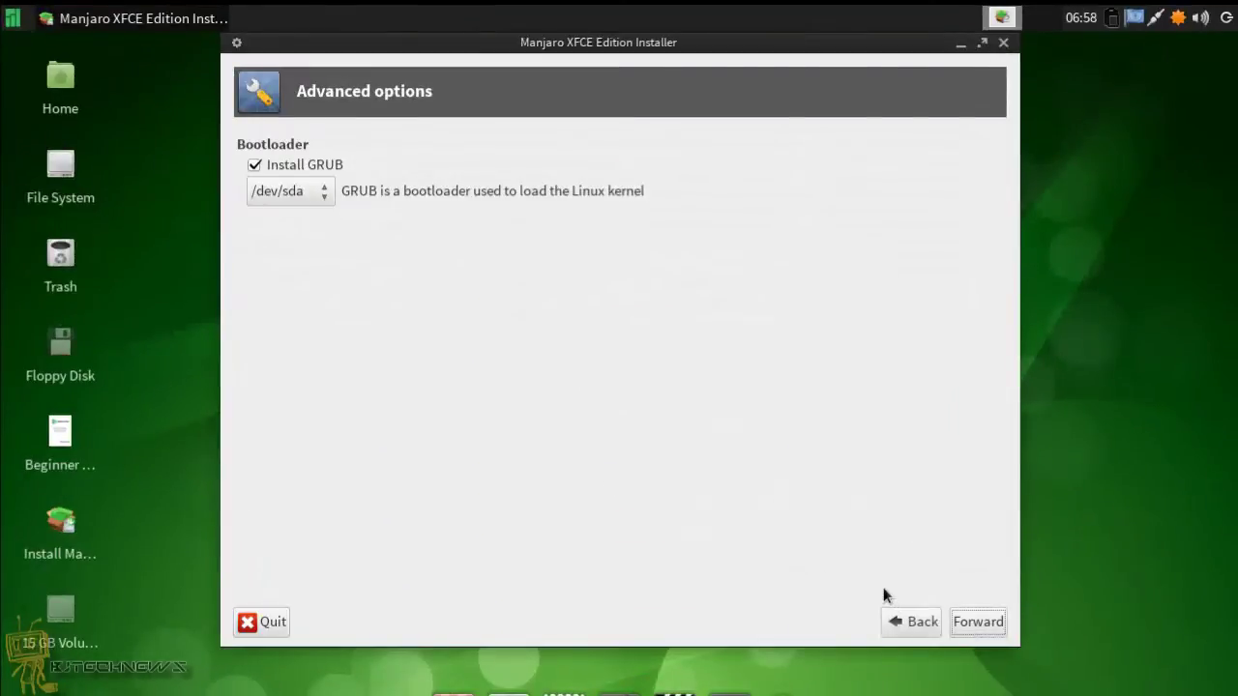
- Back on partitioning, confirm /dev/sda2 keeps mount point / formatted as ext4
{"action": "left_click", "coordinate": [906, 628]}
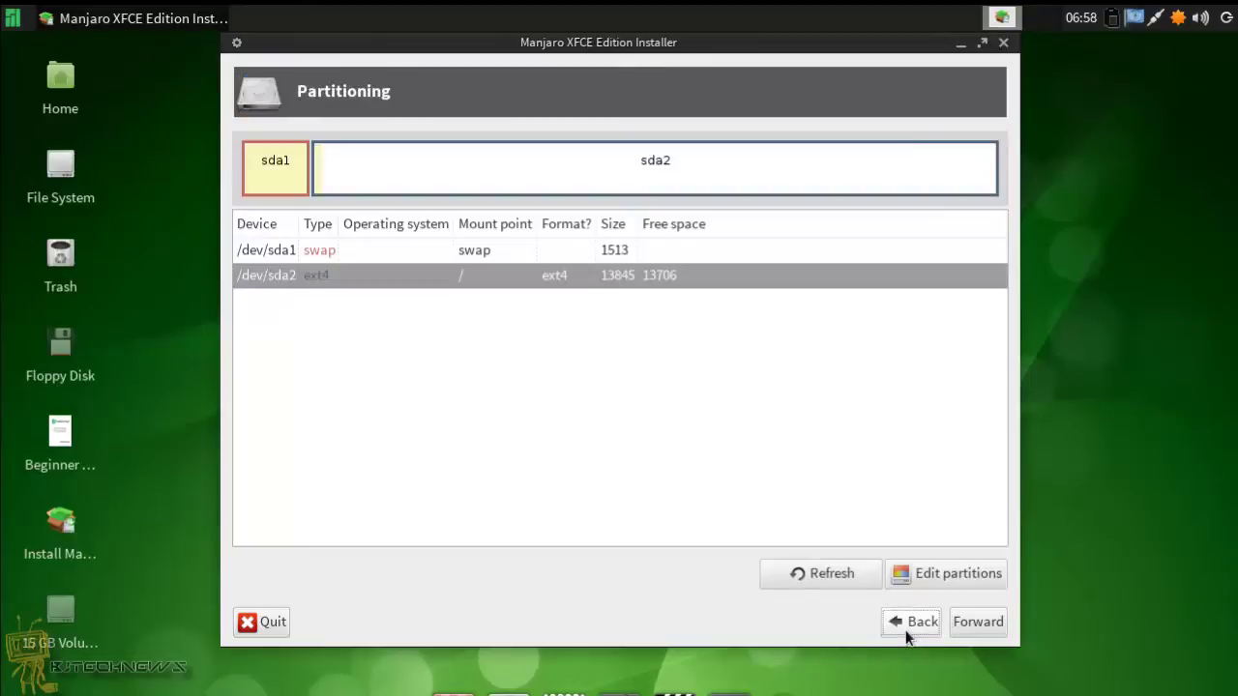
{"action": "double_click", "coordinate": [308, 271]}
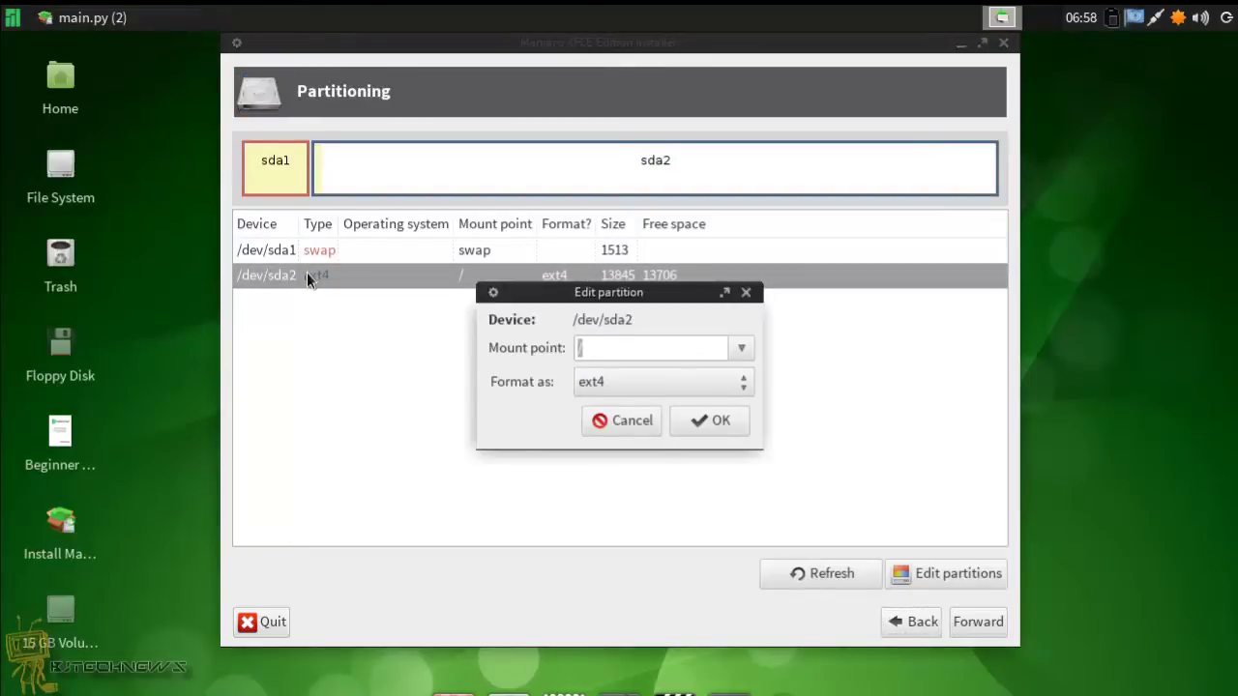
{"action": "left_click", "coordinate": [742, 348]}
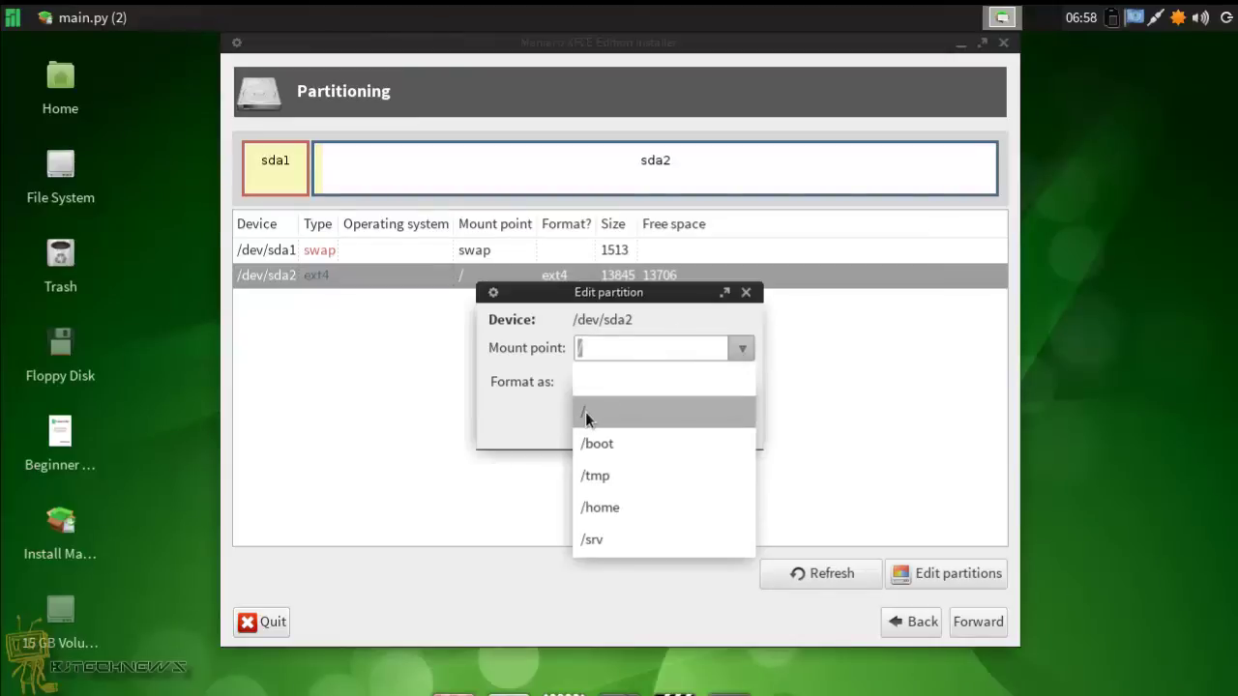
{"action": "left_click", "coordinate": [523, 421]}
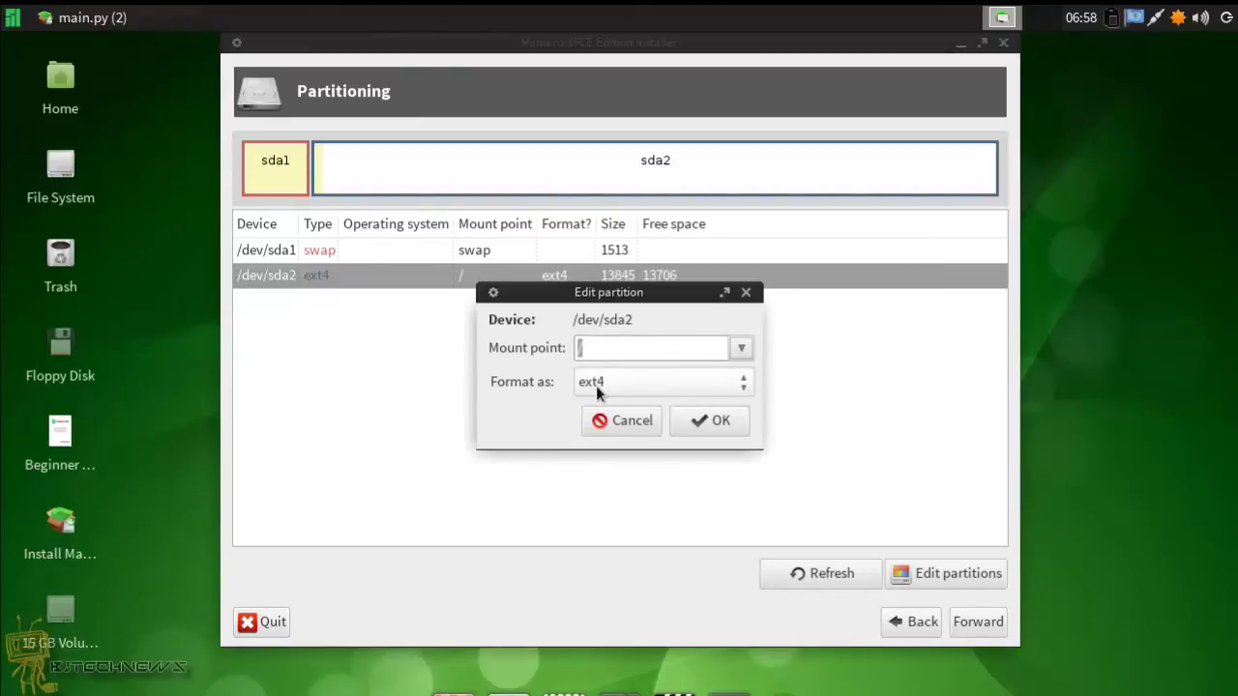
{"action": "left_click", "coordinate": [713, 420]}
- Advance past the bootloader options to the installation Summary page
{"action": "left_click", "coordinate": [992, 622]}
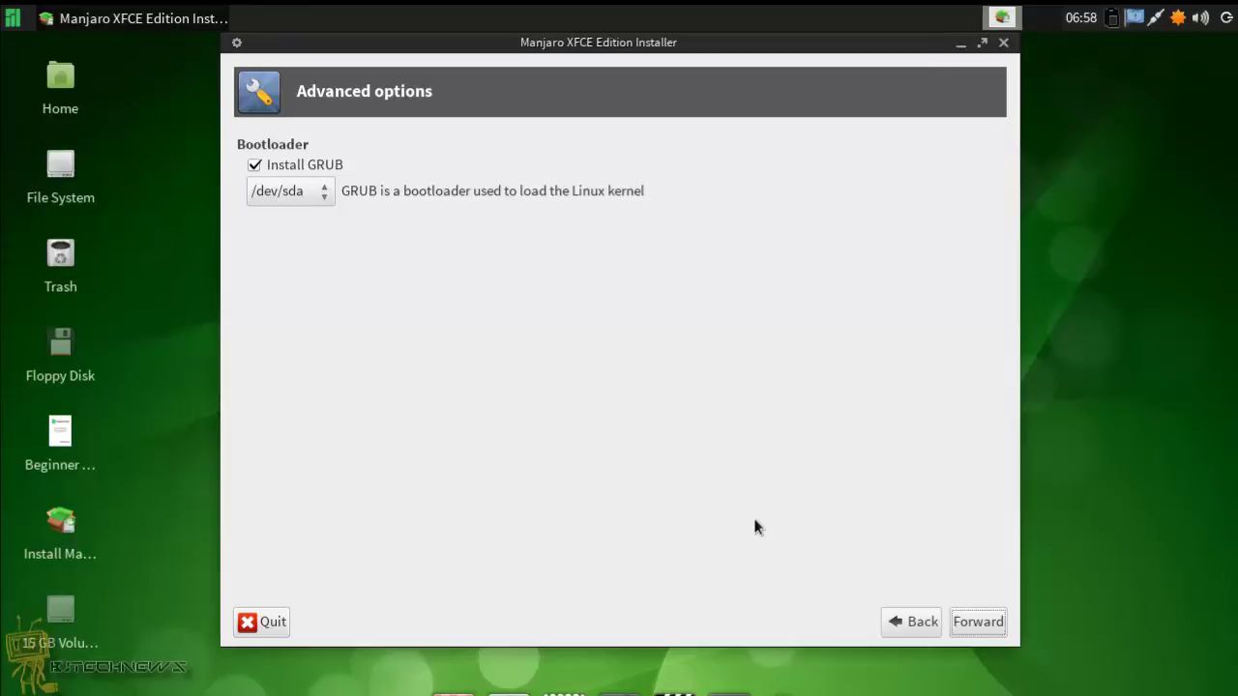
{"action": "left_click_drag", "start_coordinate": [607, 53], "coordinate": [614, 52]}
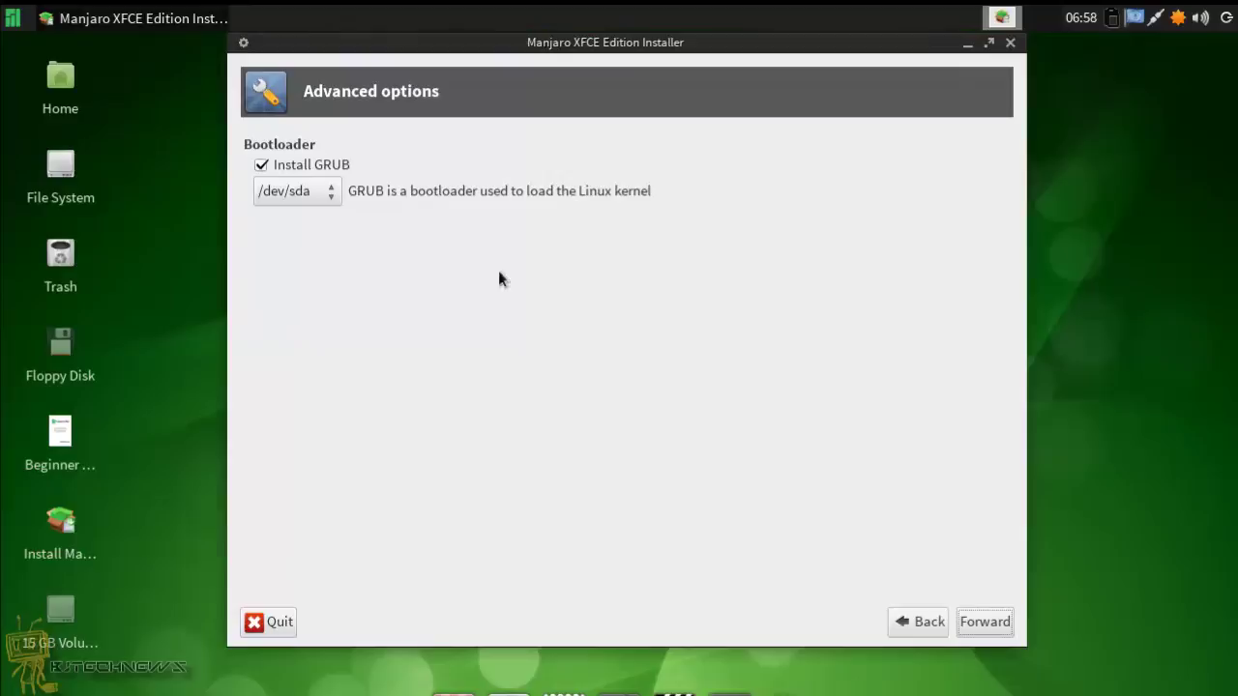
{"action": "left_click", "coordinate": [921, 622]}
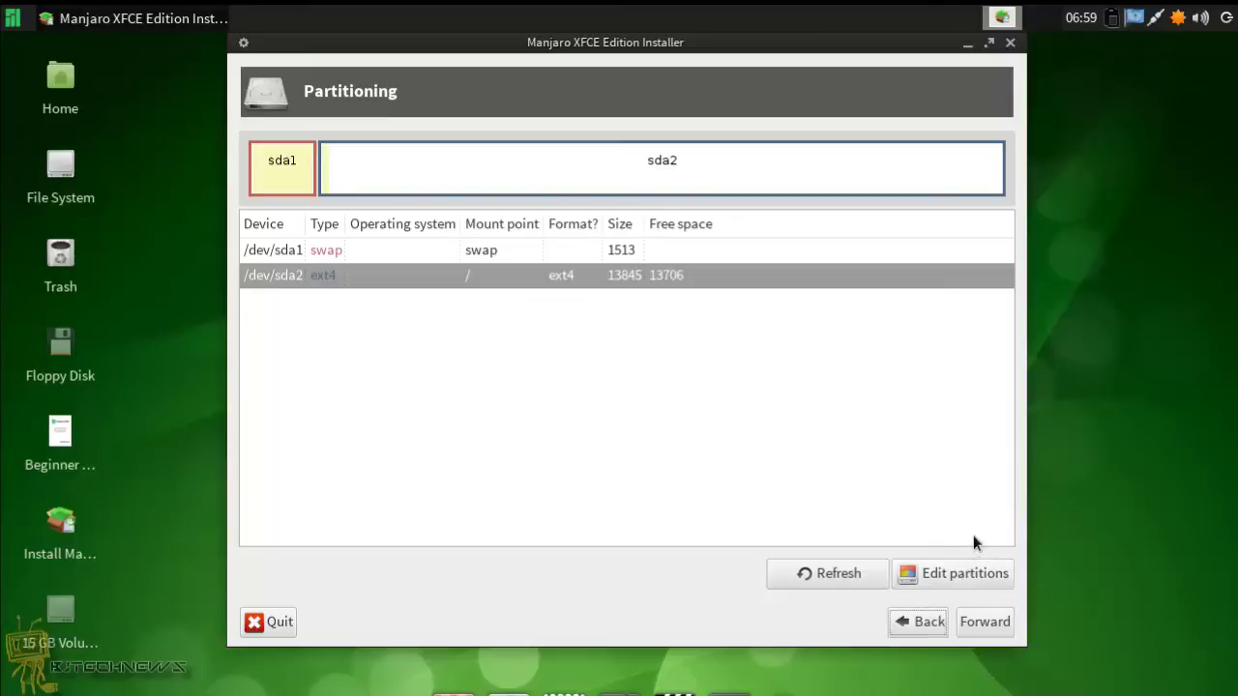
{"action": "left_click", "coordinate": [987, 625]}
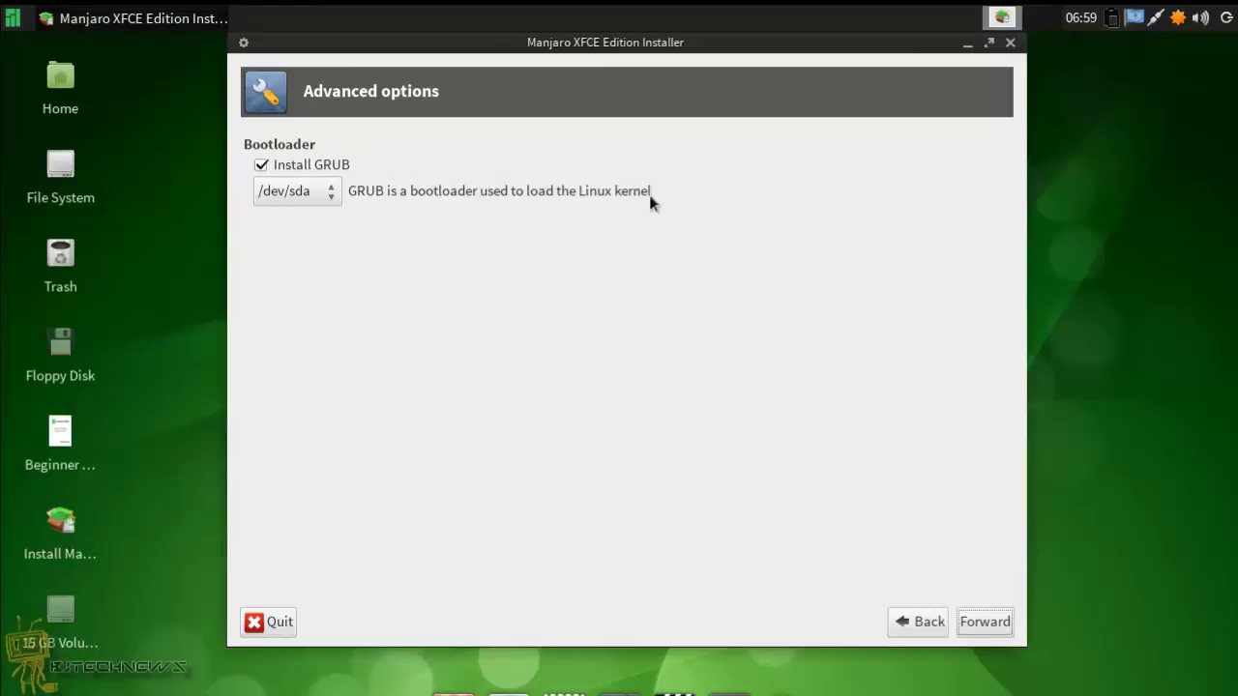
{"action": "left_click", "coordinate": [985, 623]}
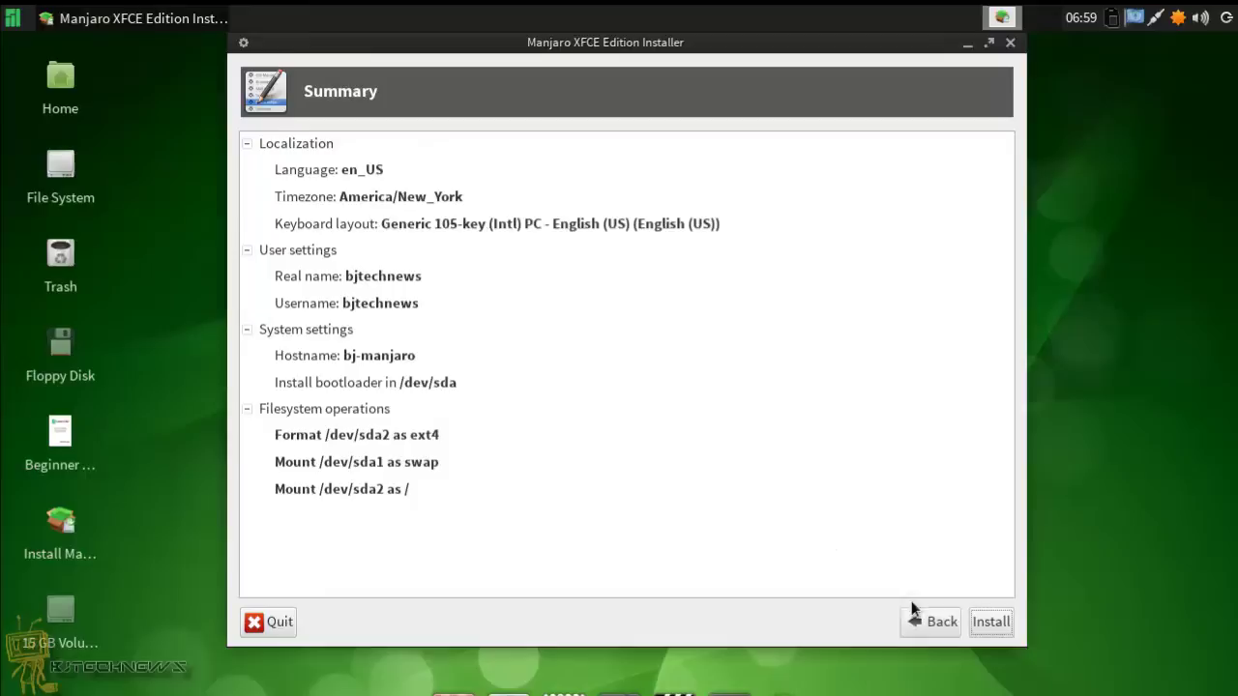
- Start the Manjaro Linux installation from the Summary page and let it run to completion
{"action": "left_click", "coordinate": [991, 621]}
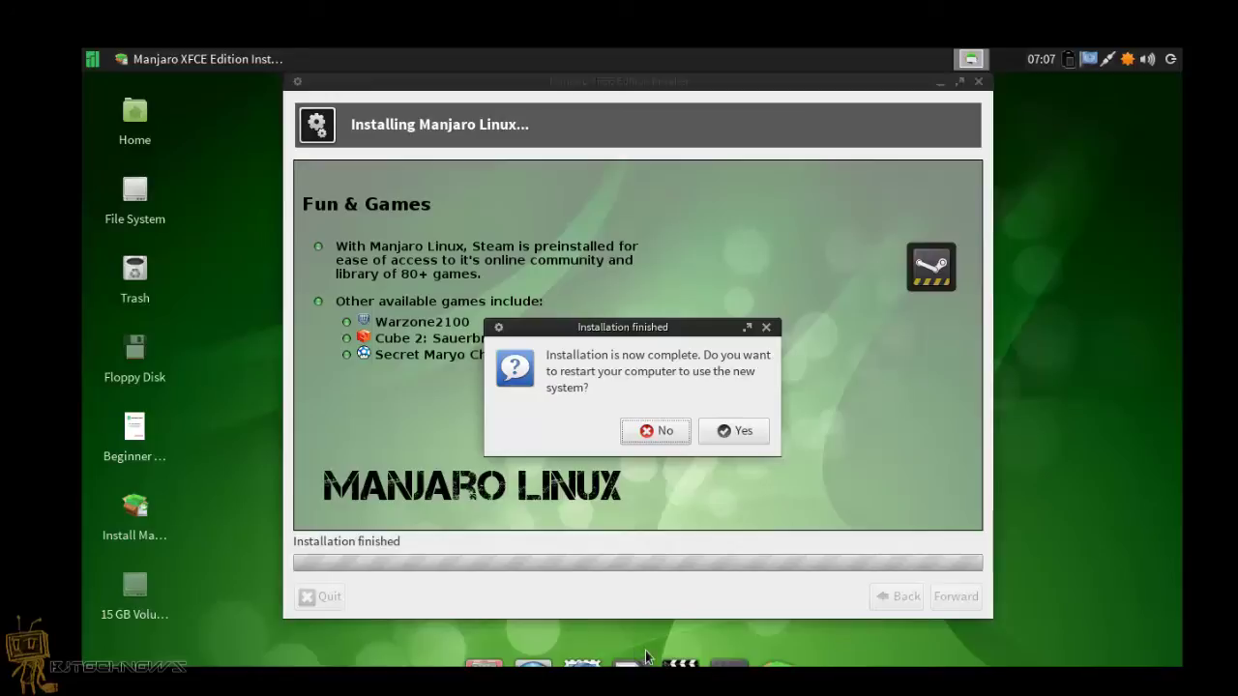
- Restart into the installed system and halt the GRUB 2.00 menu countdown
{"action": "left_click", "coordinate": [739, 437]}
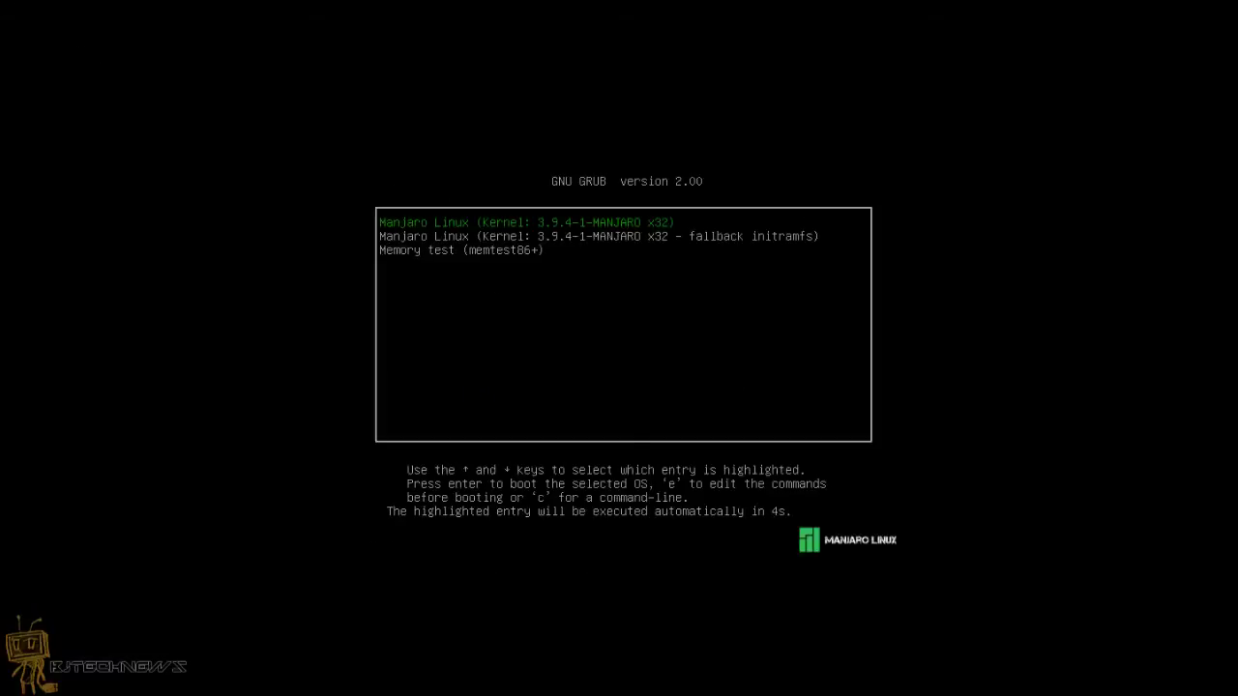
{"action": "key", "text": "Up"}
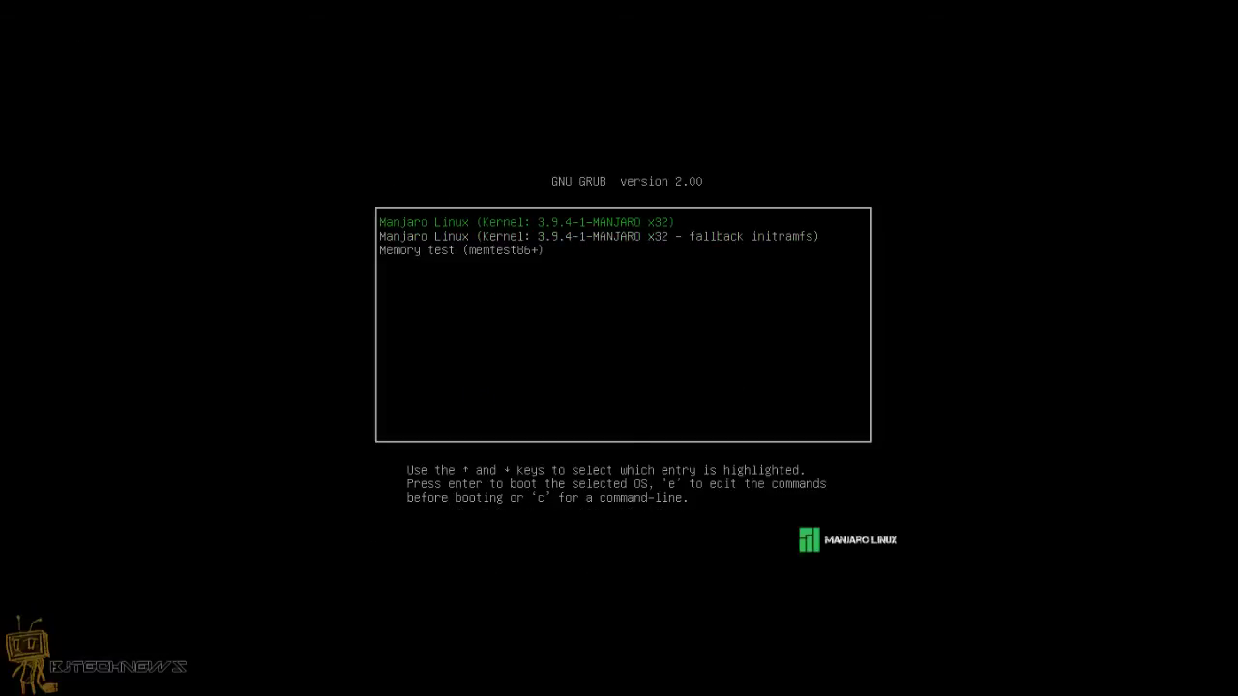
{"action": "right_click", "coordinate": [49, 86]}
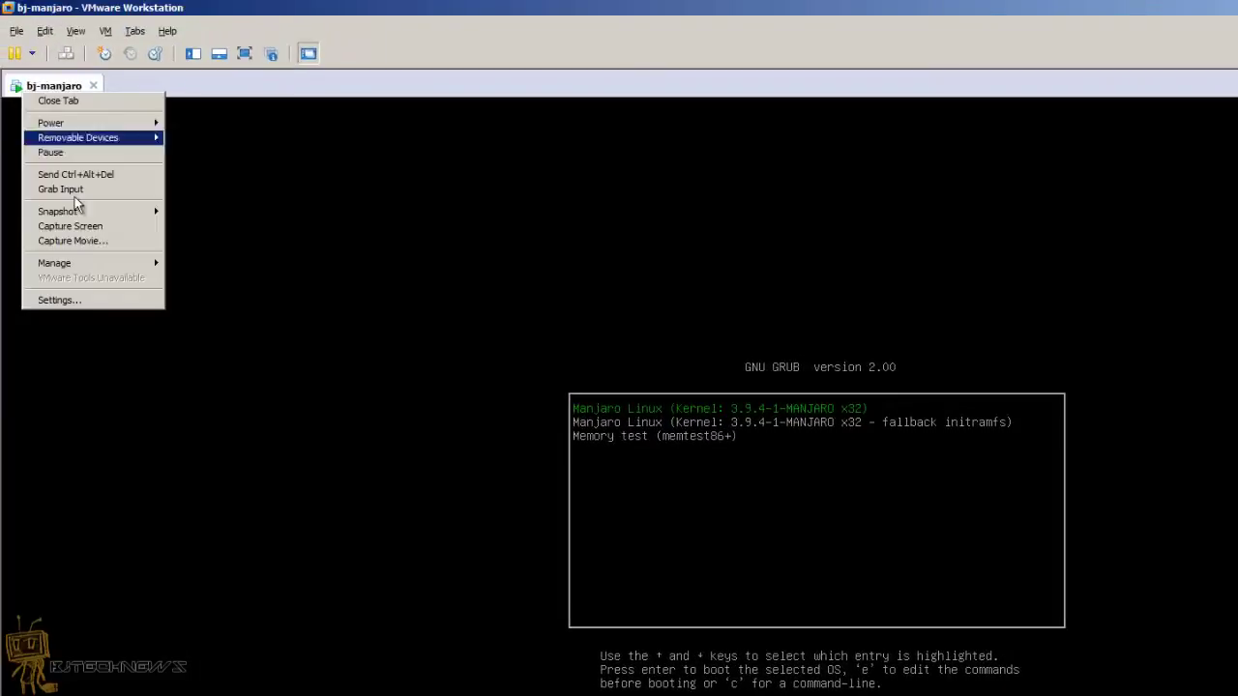
- Switch the VM's CD/DVD from the ISO to the physical drive and boot Manjaro full screen
{"action": "left_click", "coordinate": [88, 303]}
{"action": "left_click", "coordinate": [640, 376]}
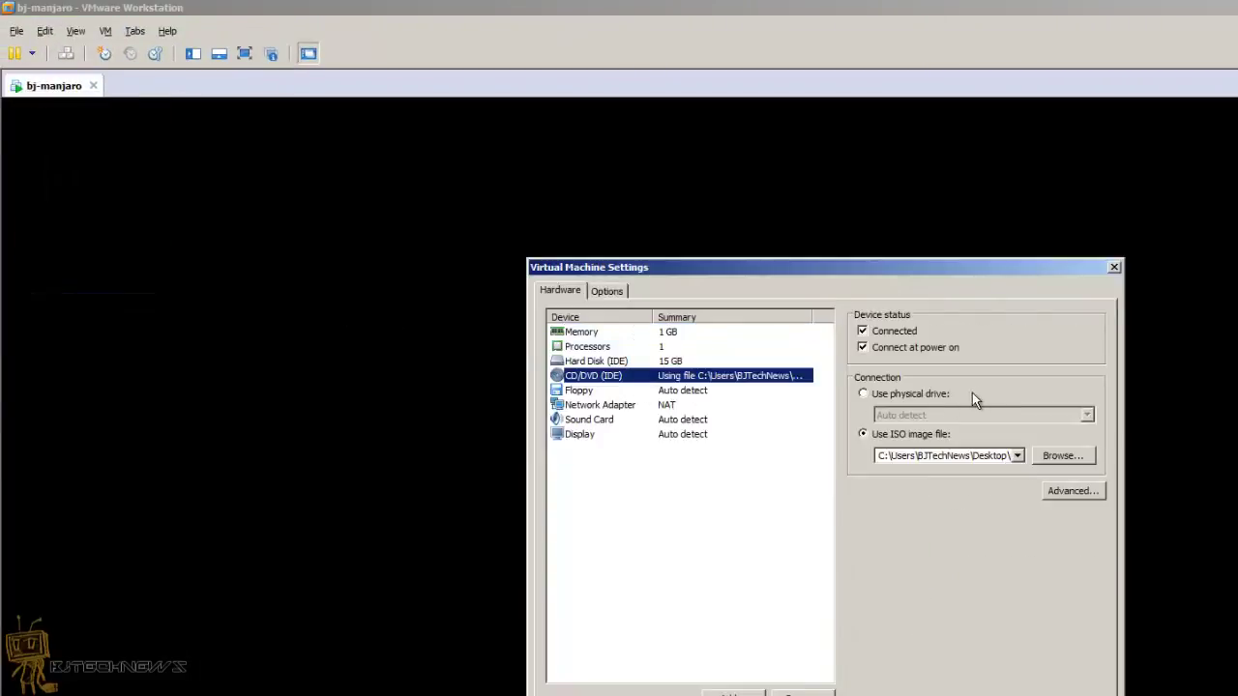
{"action": "left_click", "coordinate": [928, 395]}
{"action": "left_click", "coordinate": [925, 689]}
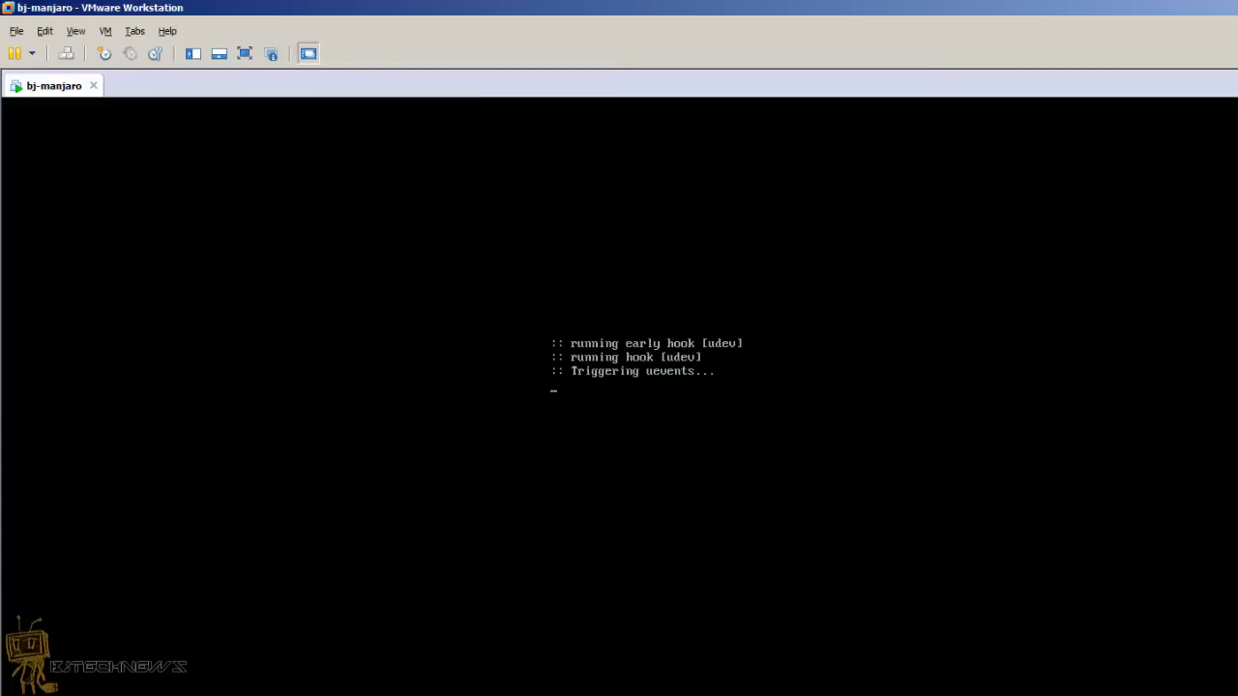
{"action": "key", "text": "ctrl+alt+Return"}
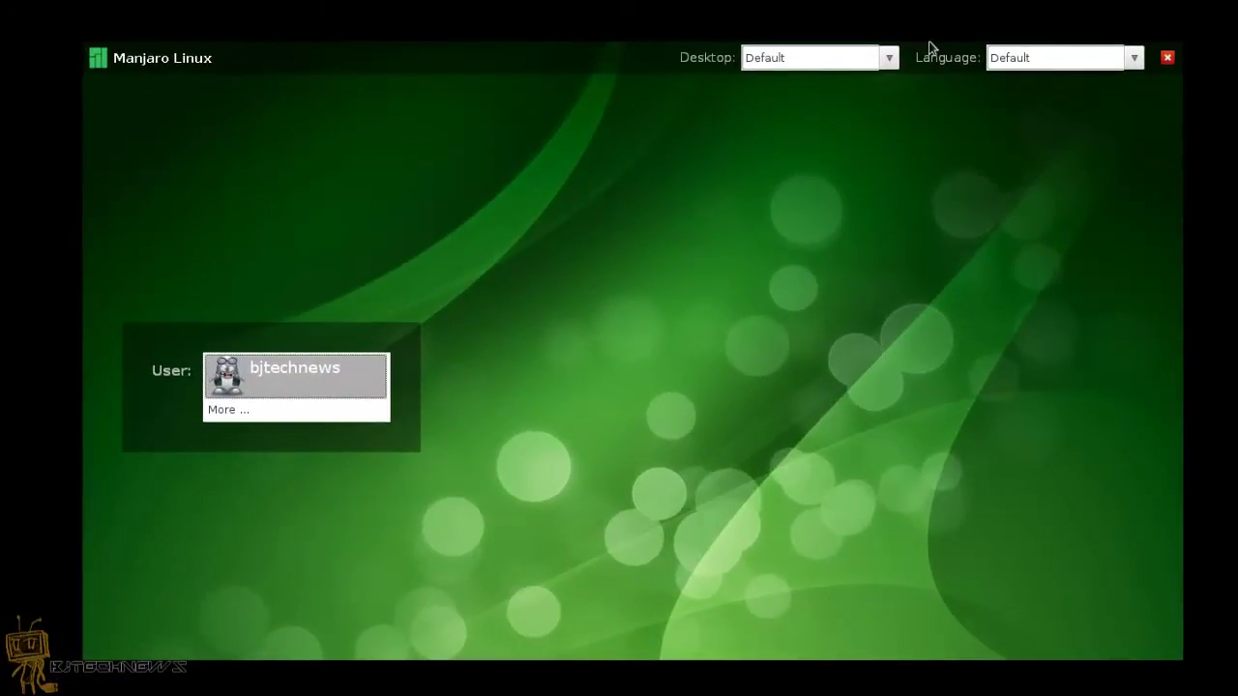
- Review the desktop session and language choices, leaving both at Default
{"action": "left_click", "coordinate": [890, 59]}
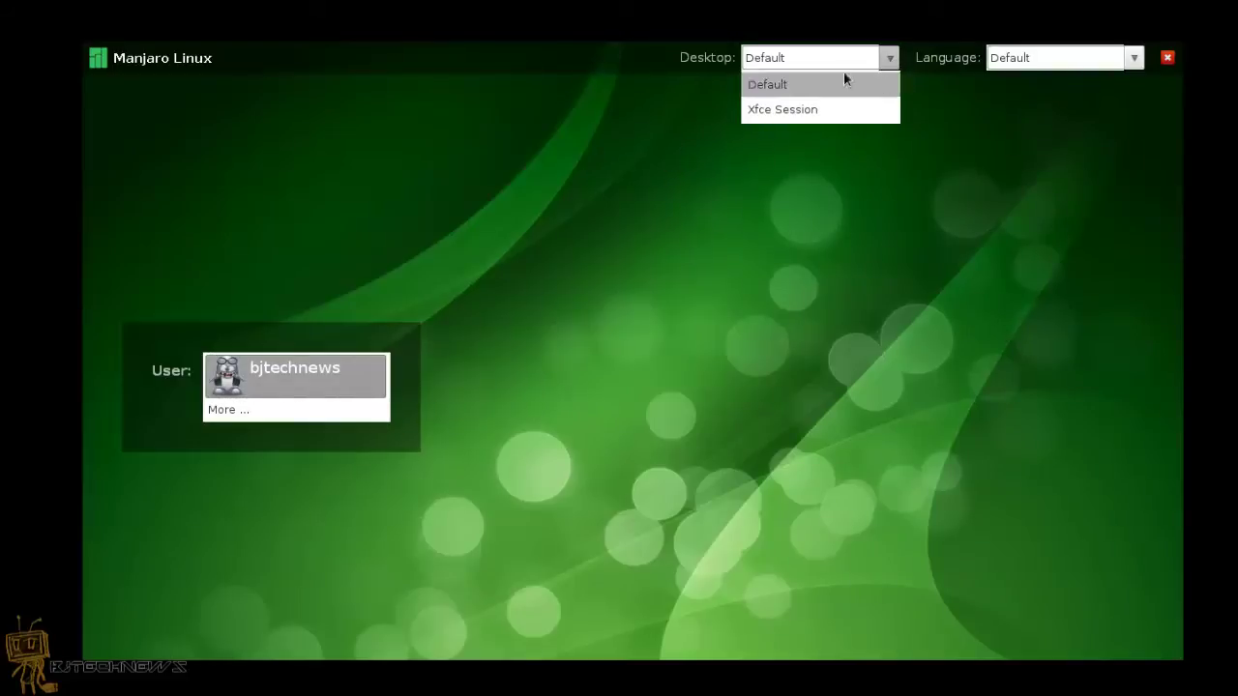
{"action": "left_click", "coordinate": [1137, 59]}
{"action": "left_click", "coordinate": [1137, 59]}
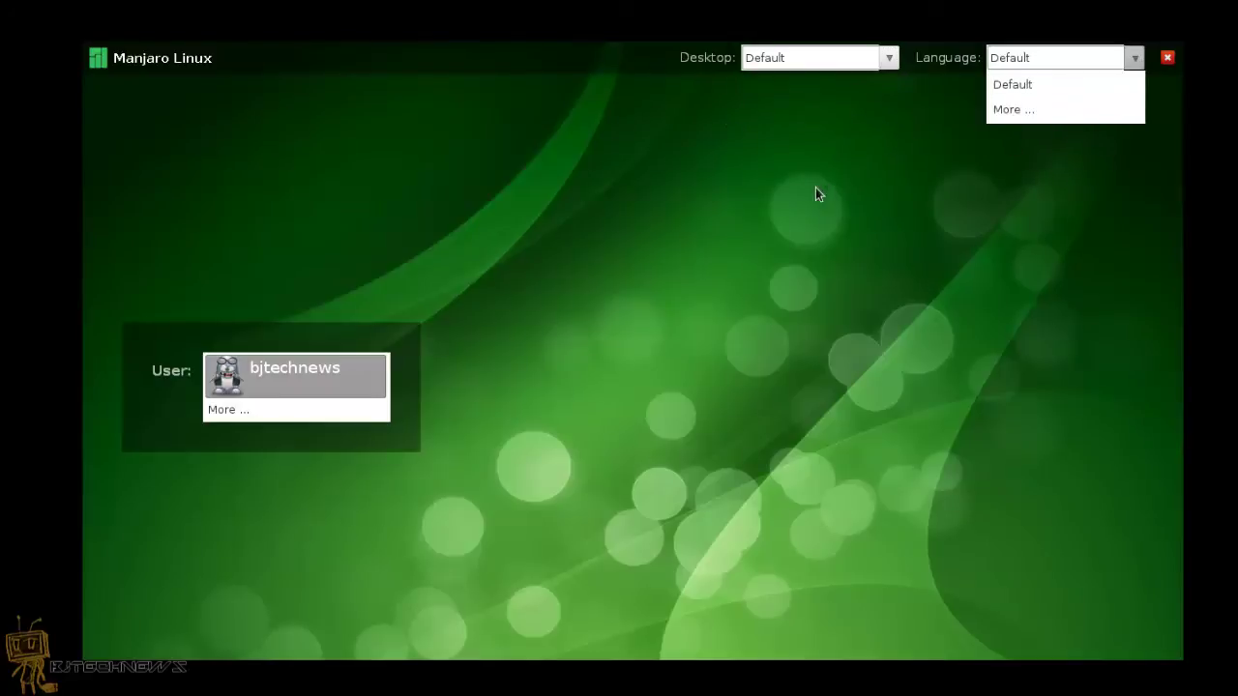
{"action": "left_click", "coordinate": [789, 178]}
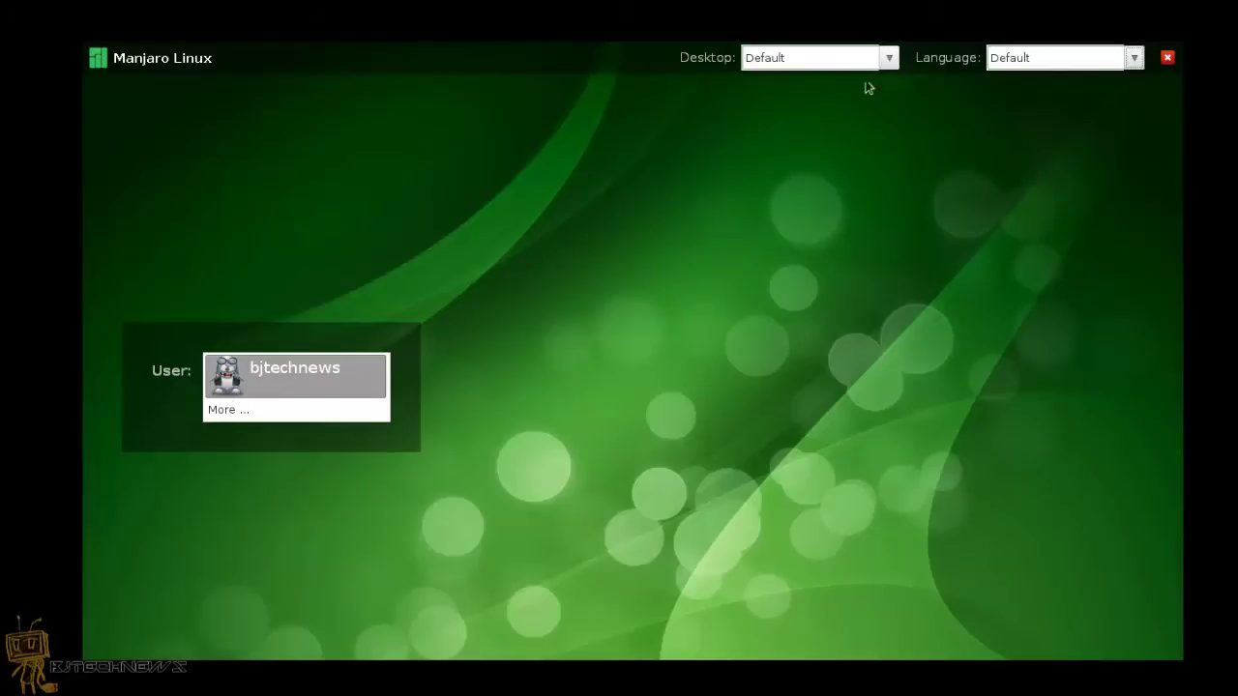
{"action": "left_click", "coordinate": [889, 59]}
{"action": "left_click", "coordinate": [825, 111]}
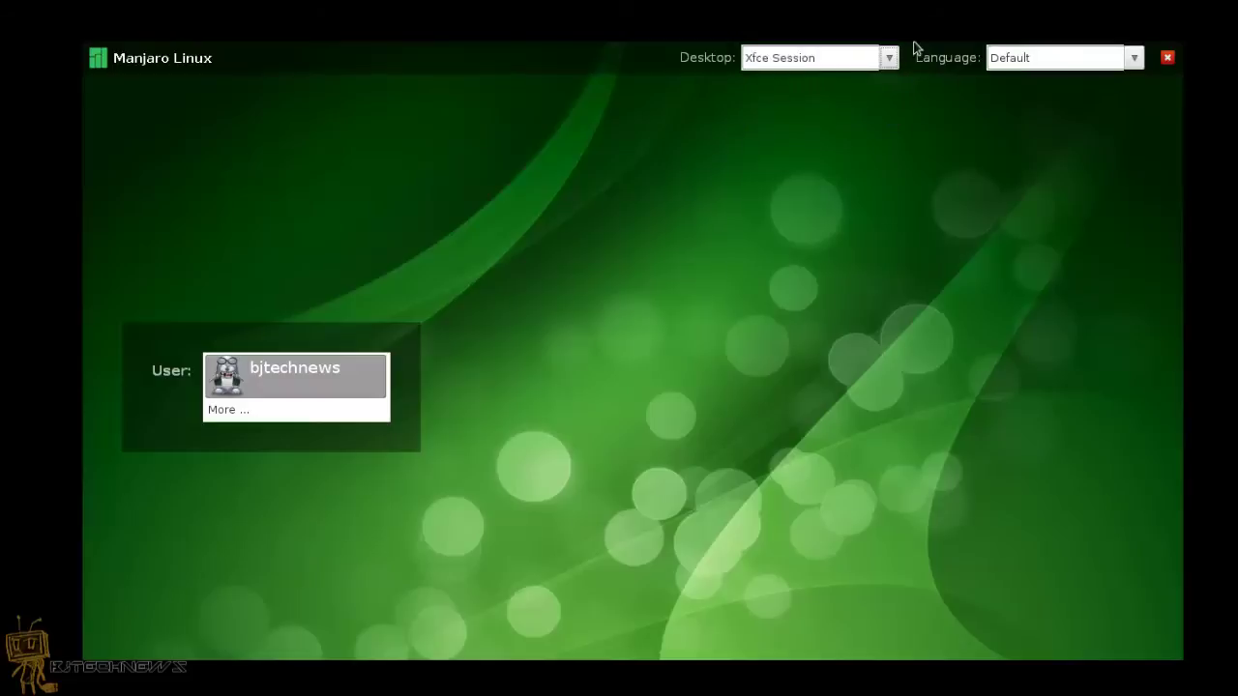
{"action": "left_click", "coordinate": [888, 58]}
{"action": "left_click", "coordinate": [819, 85]}
- Select the user account and log in with its password
{"action": "left_click", "coordinate": [270, 373]}
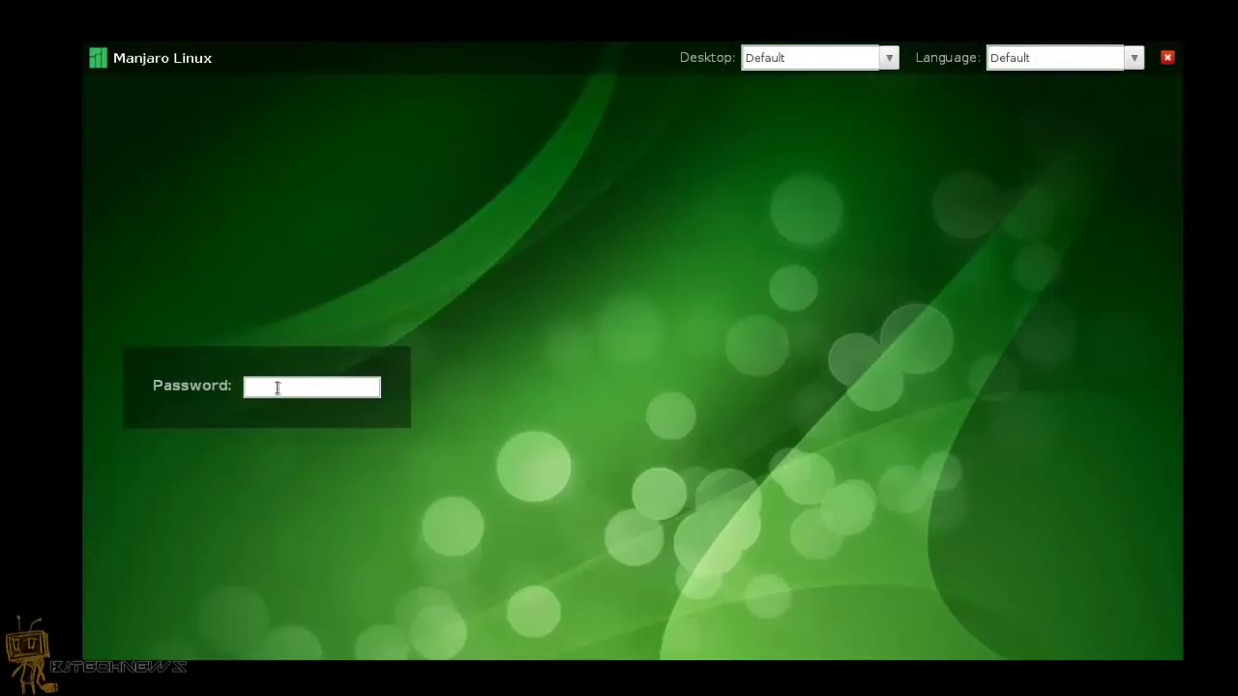
{"action": "type", "text": "••••••••"}
{"action": "key", "text": "Return"}
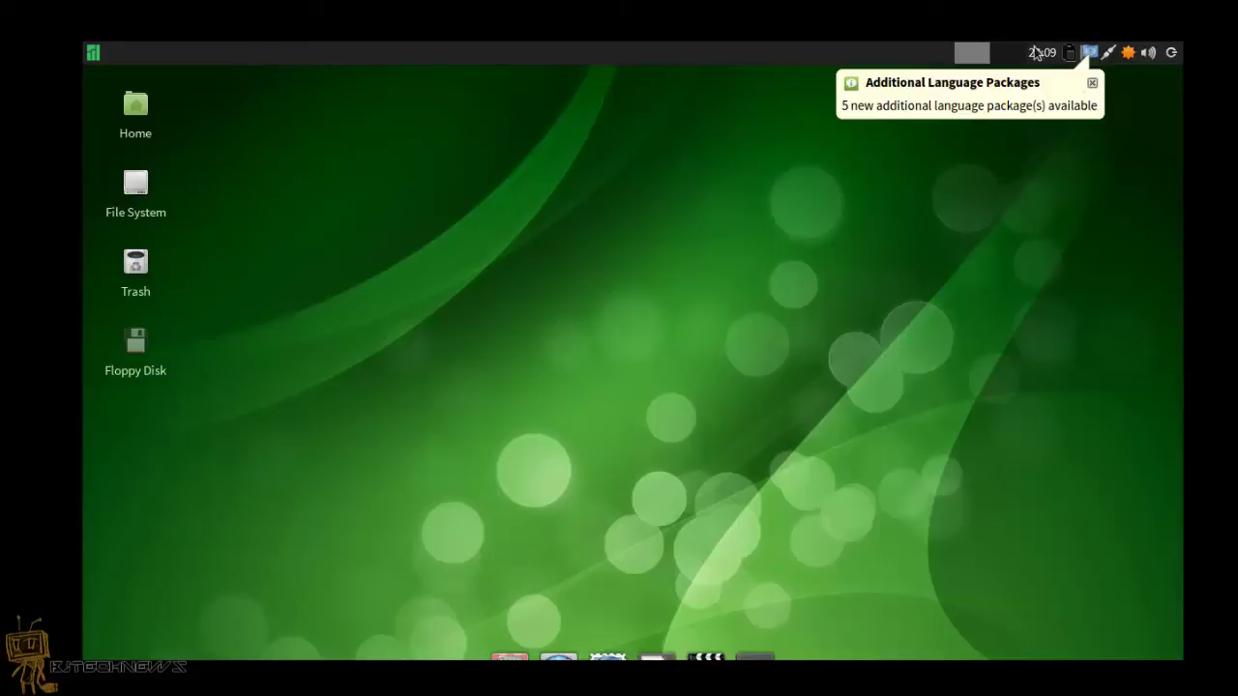
- Dismiss the Additional Language Packages notification on the desktop
{"action": "left_click", "coordinate": [1092, 85]}
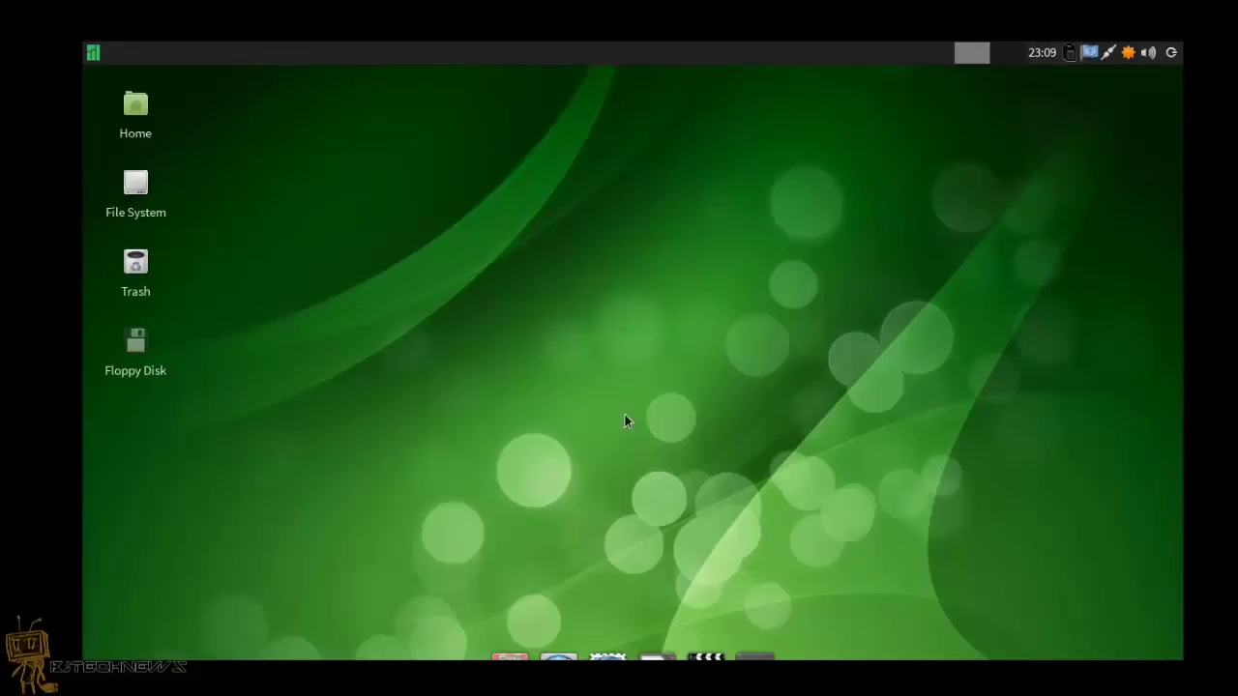
{"action": "right_click", "coordinate": [620, 363]}
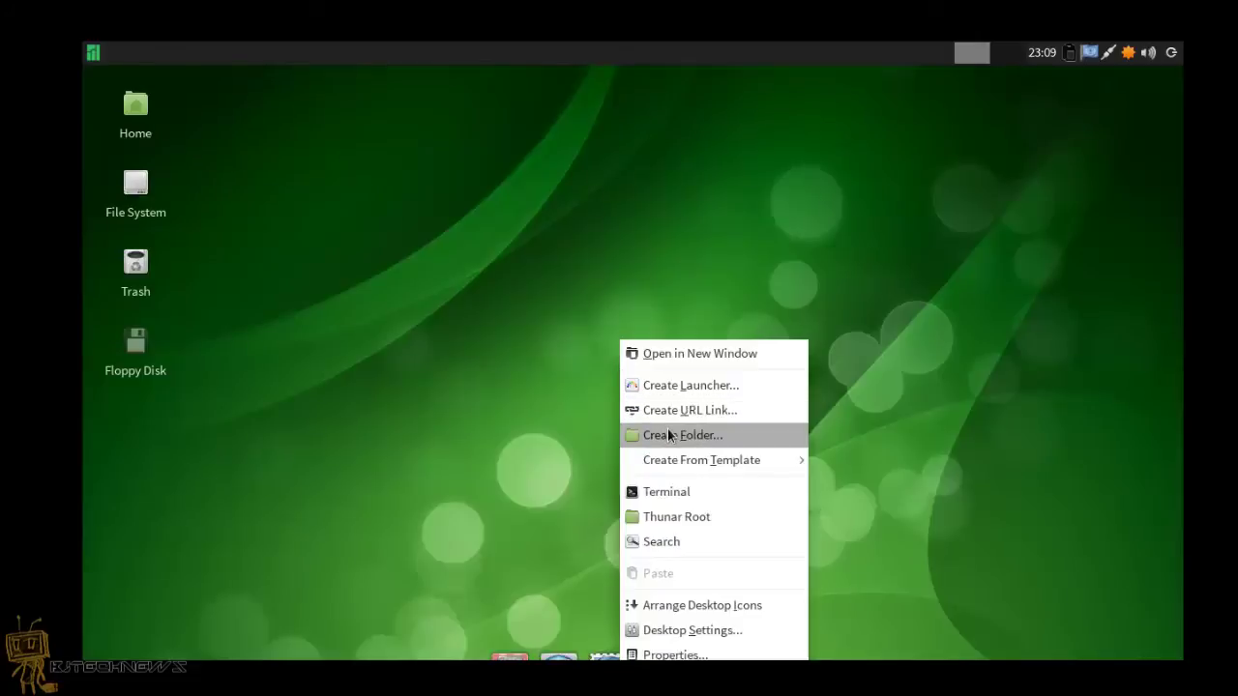
{"action": "left_click", "coordinate": [681, 629]}
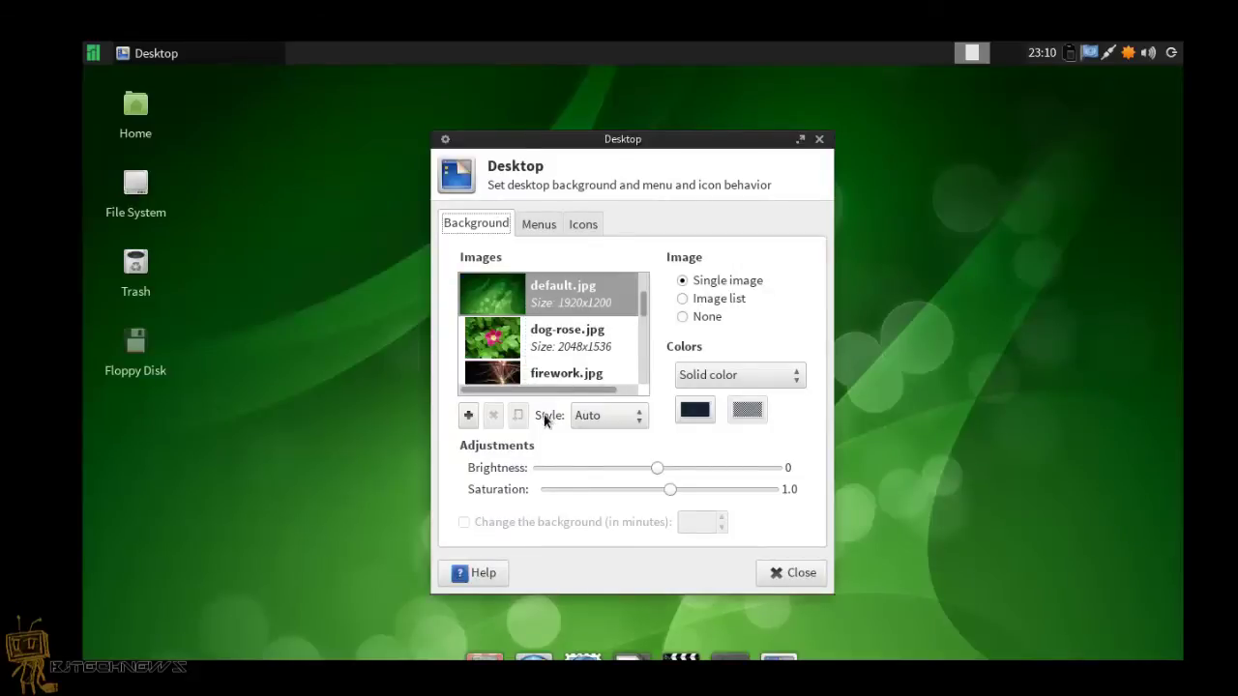
{"action": "left_click", "coordinate": [819, 138]}
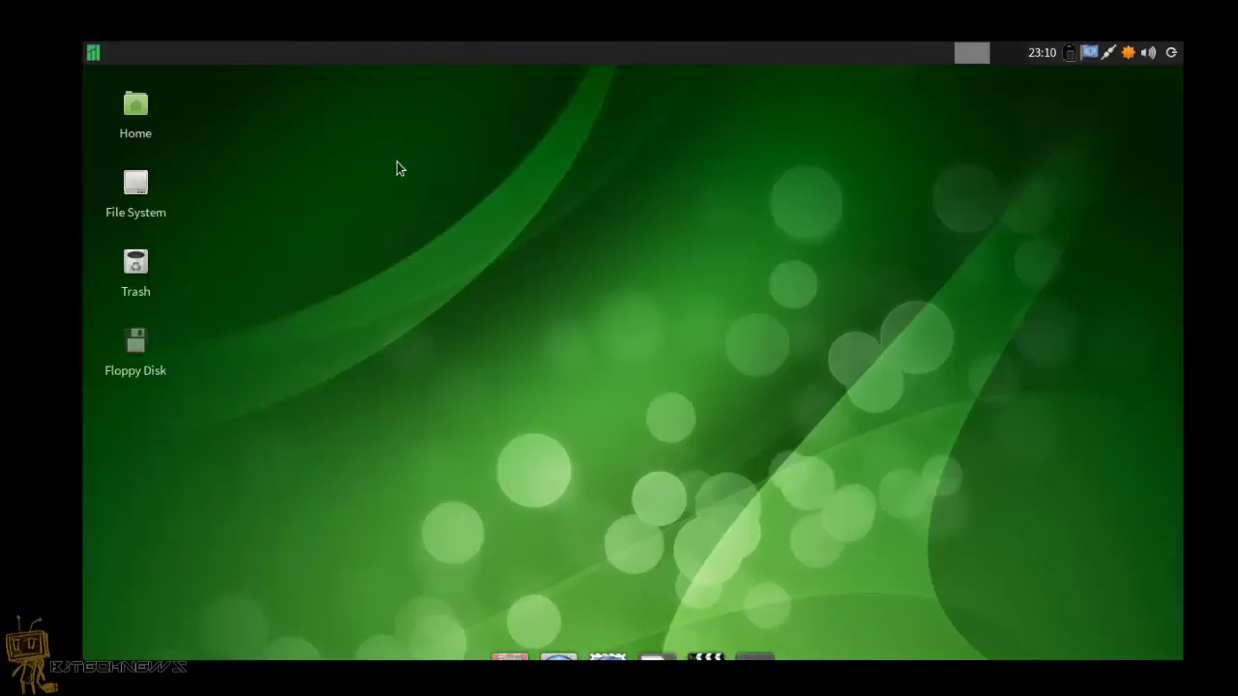
- Change the screen resolution to 1280x720 in Display settings, keep it, and close
{"action": "left_click", "coordinate": [92, 53]}
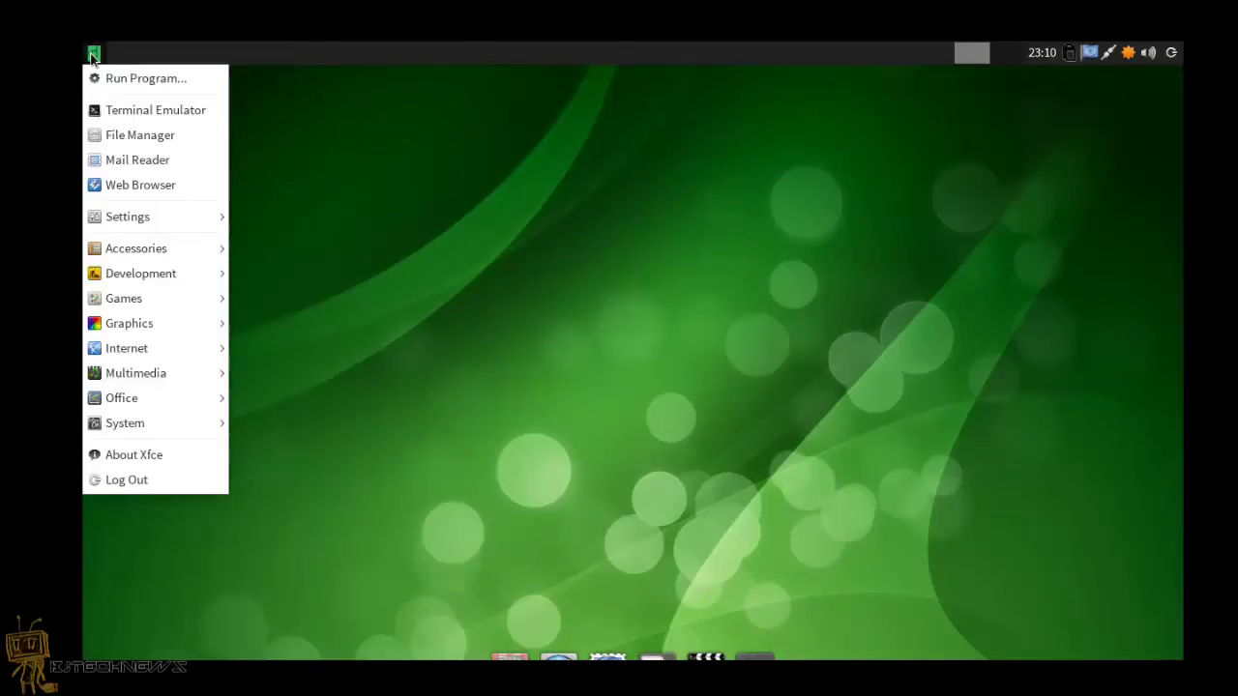
{"action": "mouse_move", "coordinate": [147, 213]}
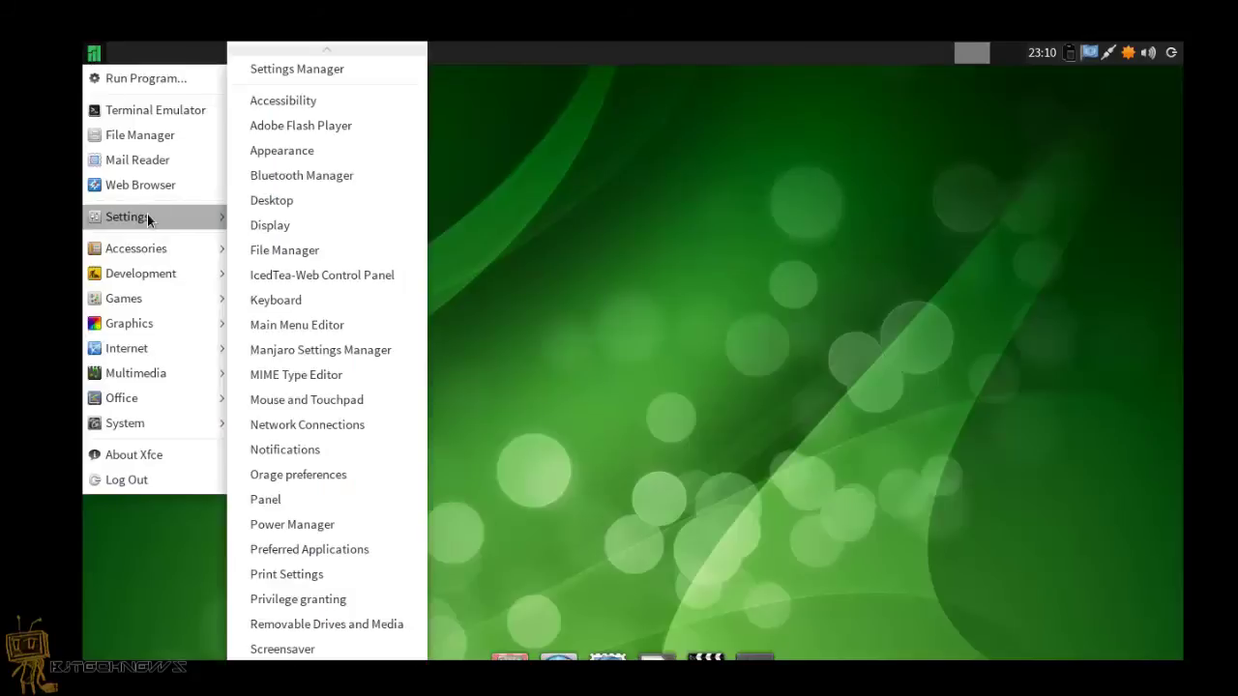
{"action": "left_click", "coordinate": [339, 224]}
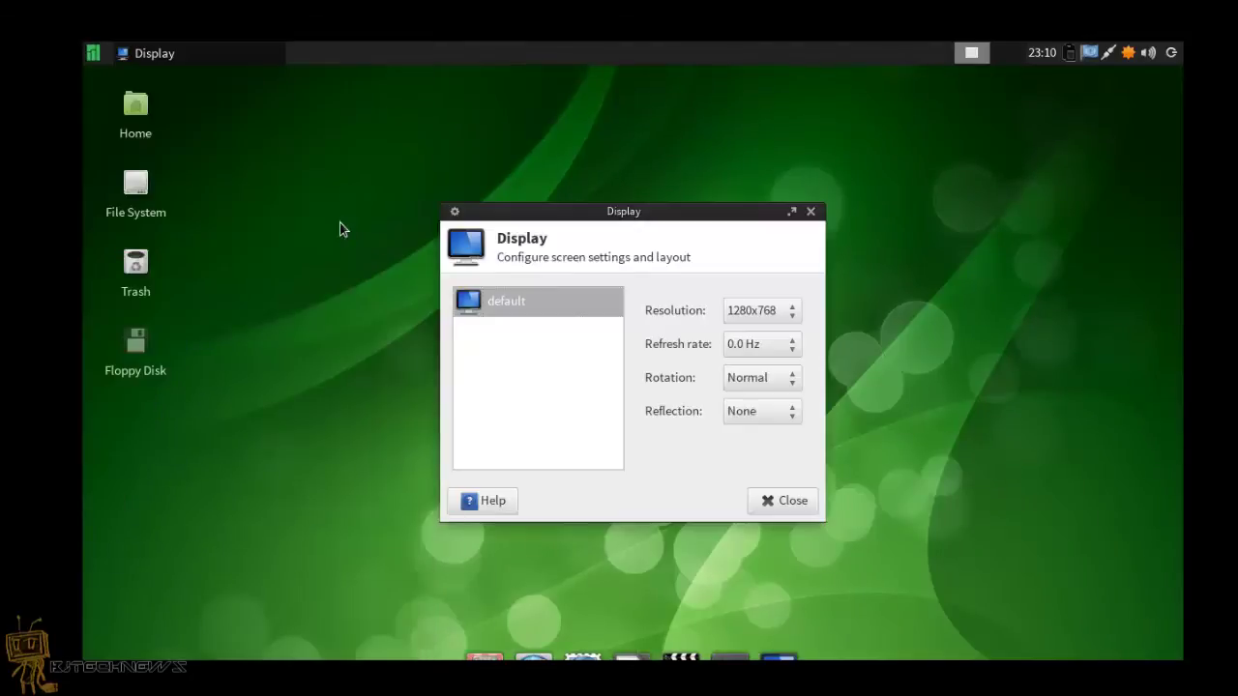
{"action": "left_click", "coordinate": [778, 308]}
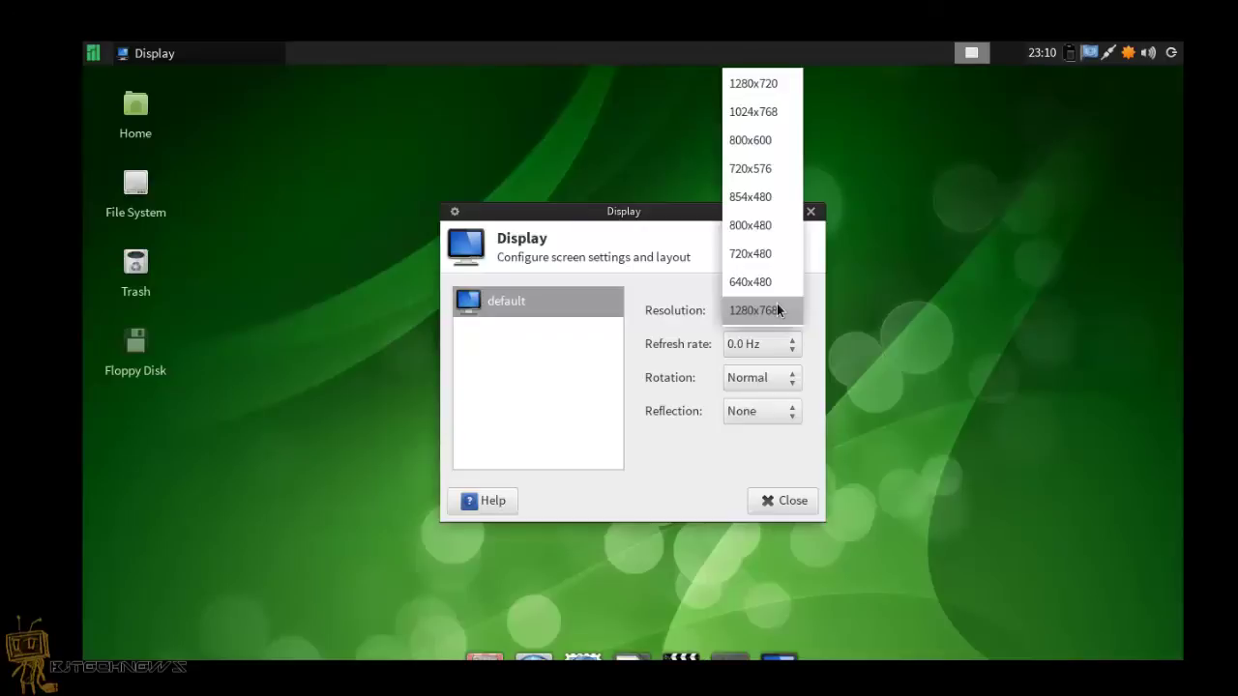
{"action": "left_click", "coordinate": [773, 87]}
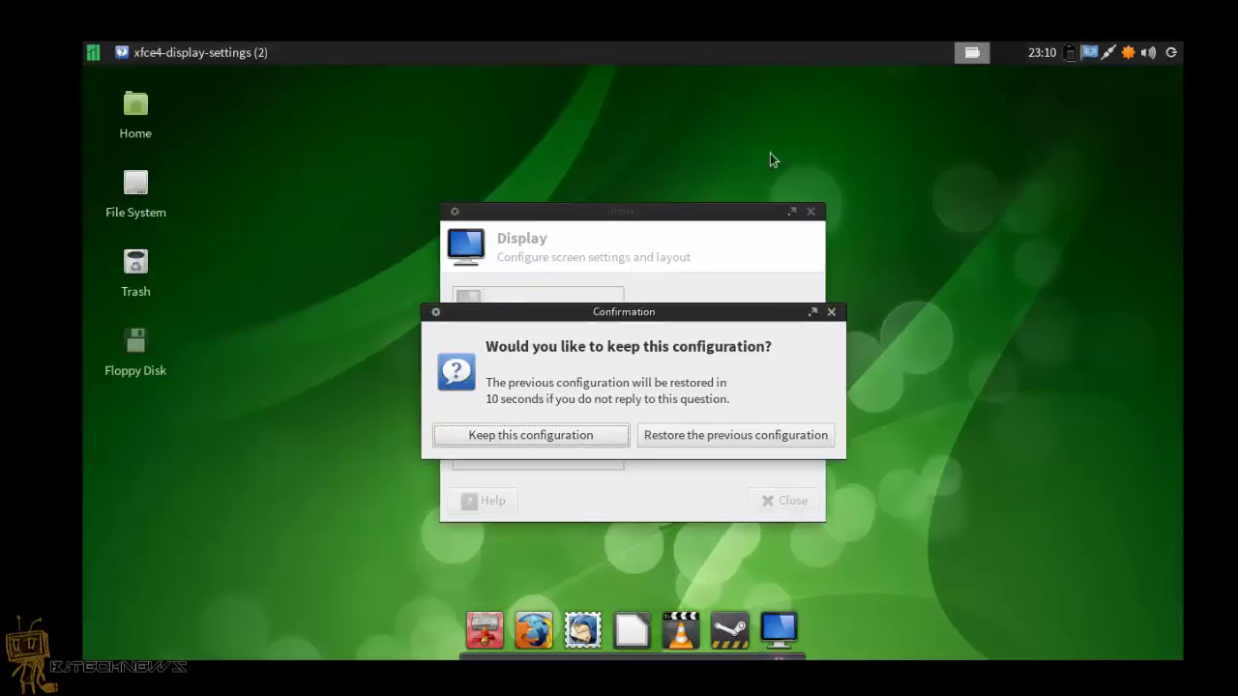
{"action": "left_click", "coordinate": [517, 436]}
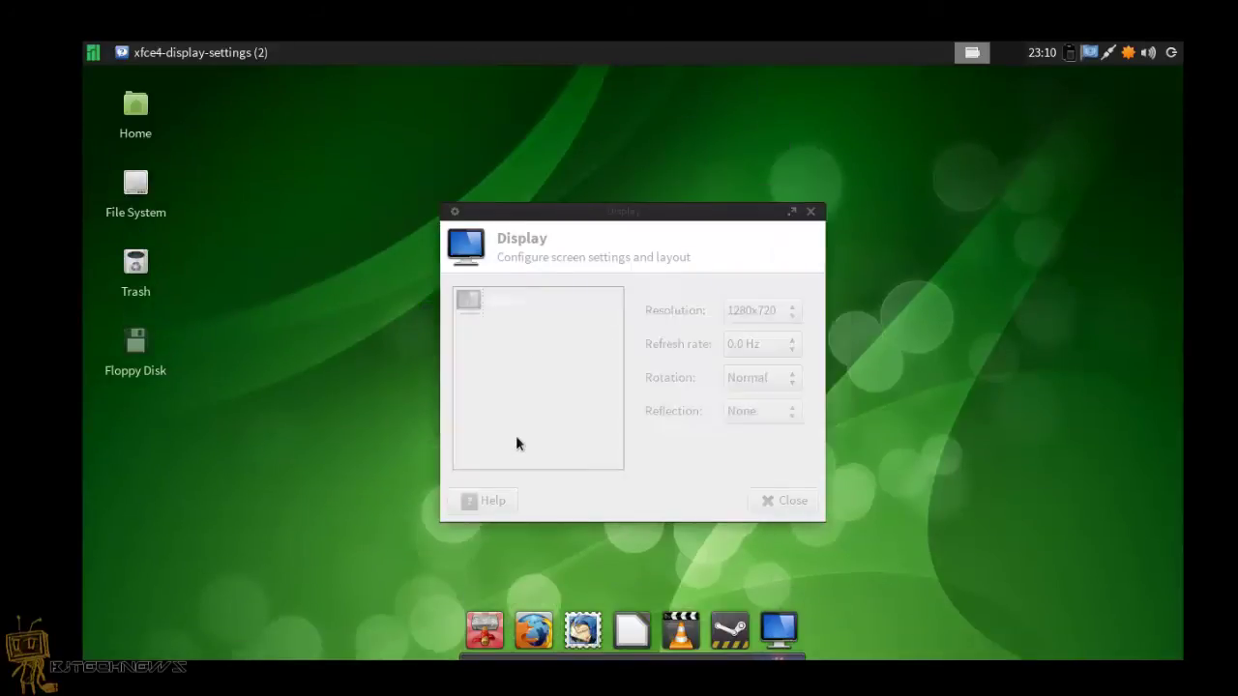
{"action": "left_click", "coordinate": [785, 500]}
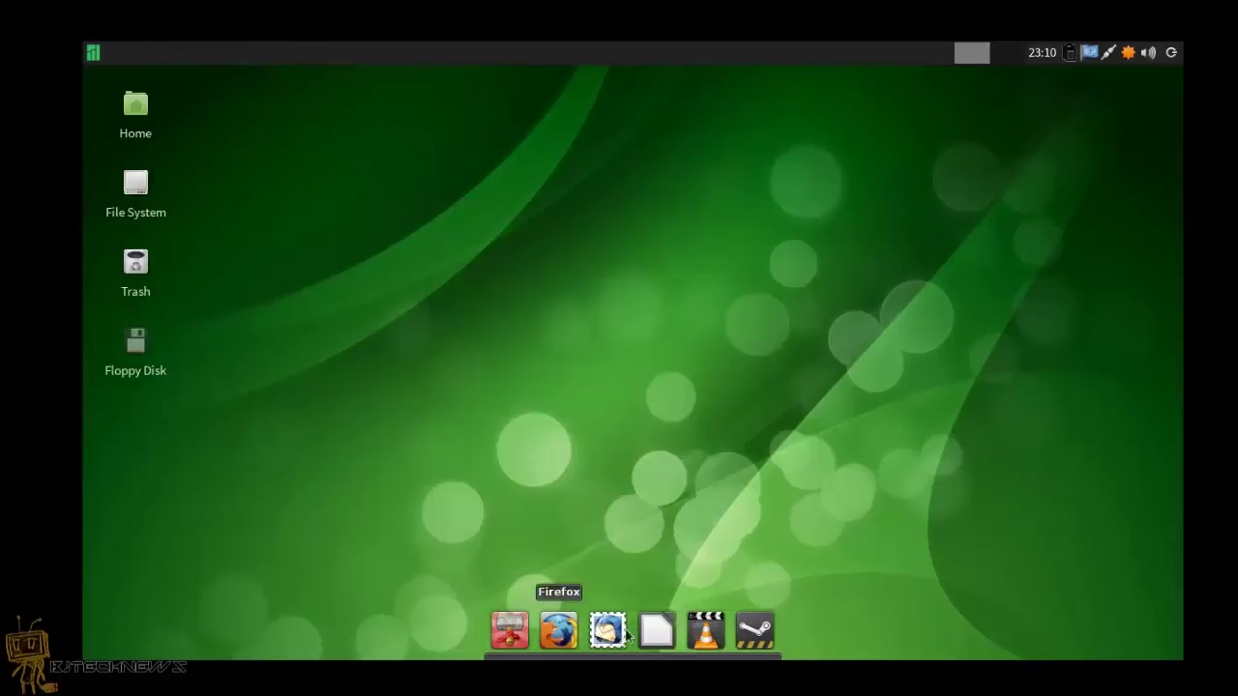
- Launch VLC, save its network policy allowing media information downloads, then close it
{"action": "left_click", "coordinate": [763, 634]}
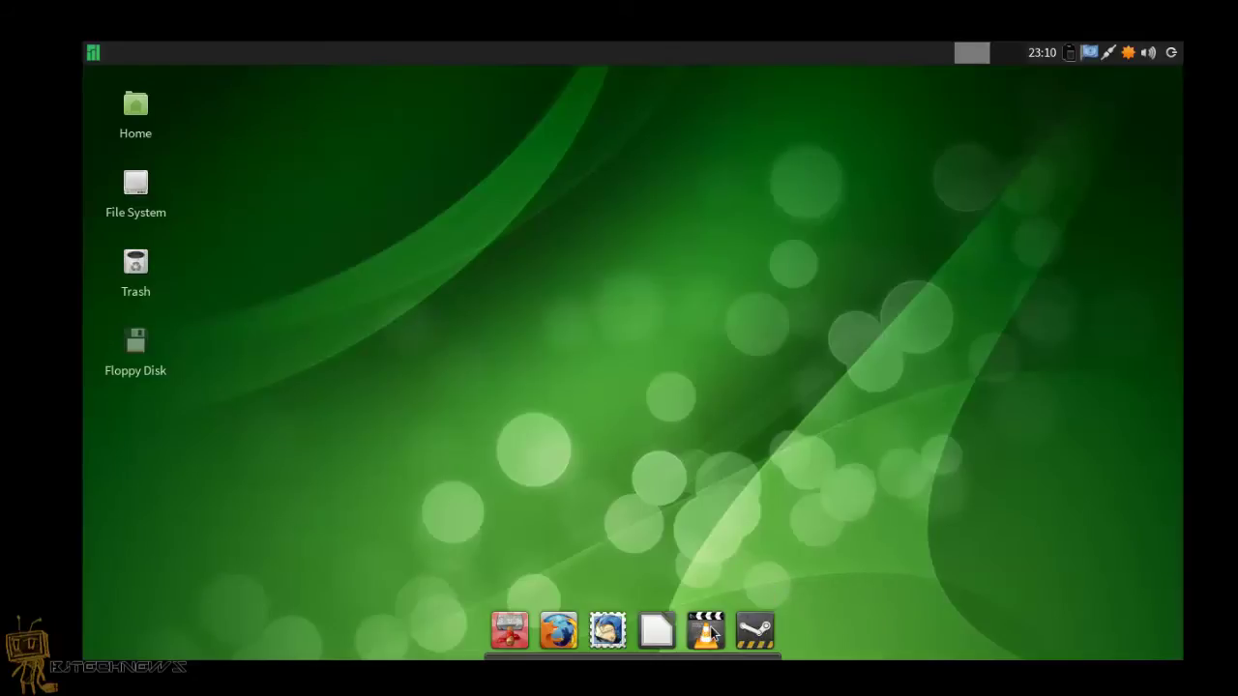
{"action": "left_click", "coordinate": [712, 633]}
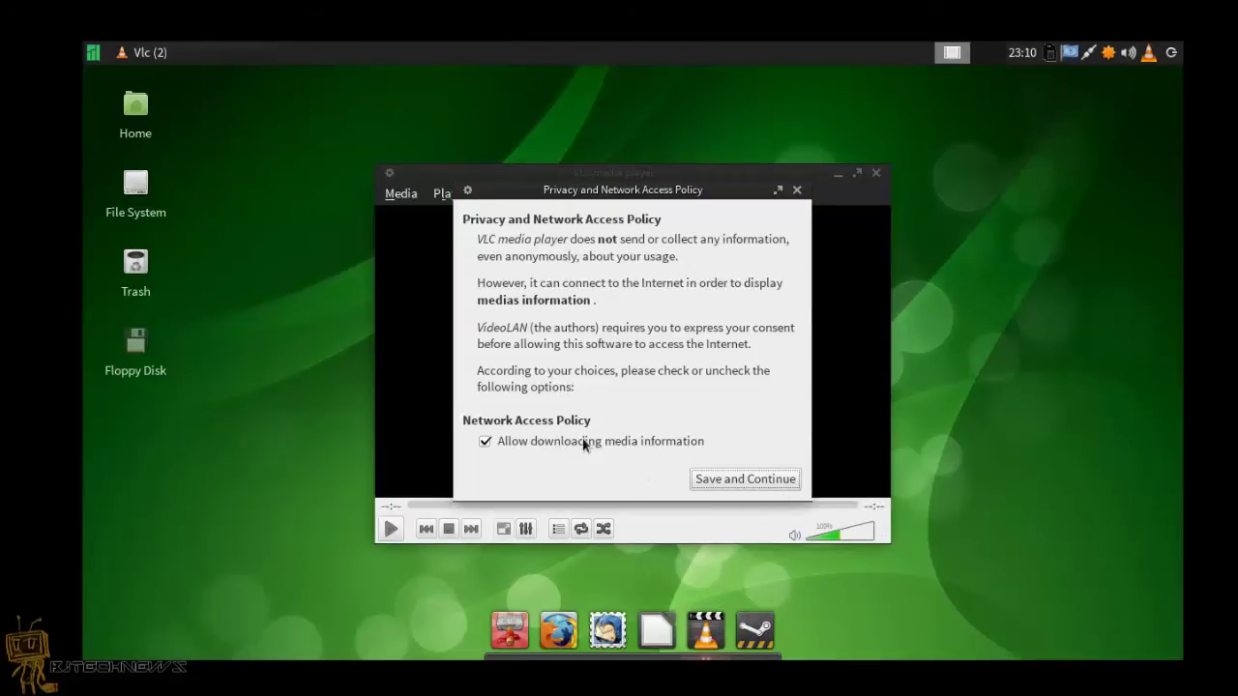
{"action": "left_click", "coordinate": [703, 481]}
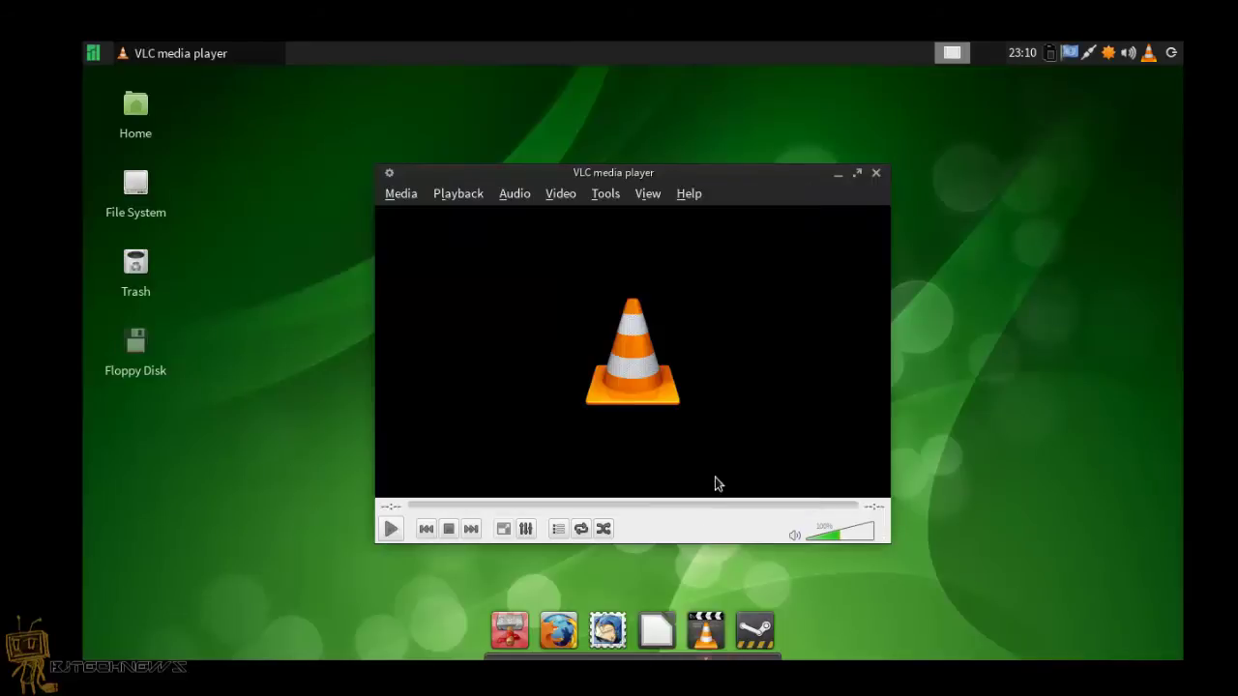
{"action": "left_click", "coordinate": [877, 176]}
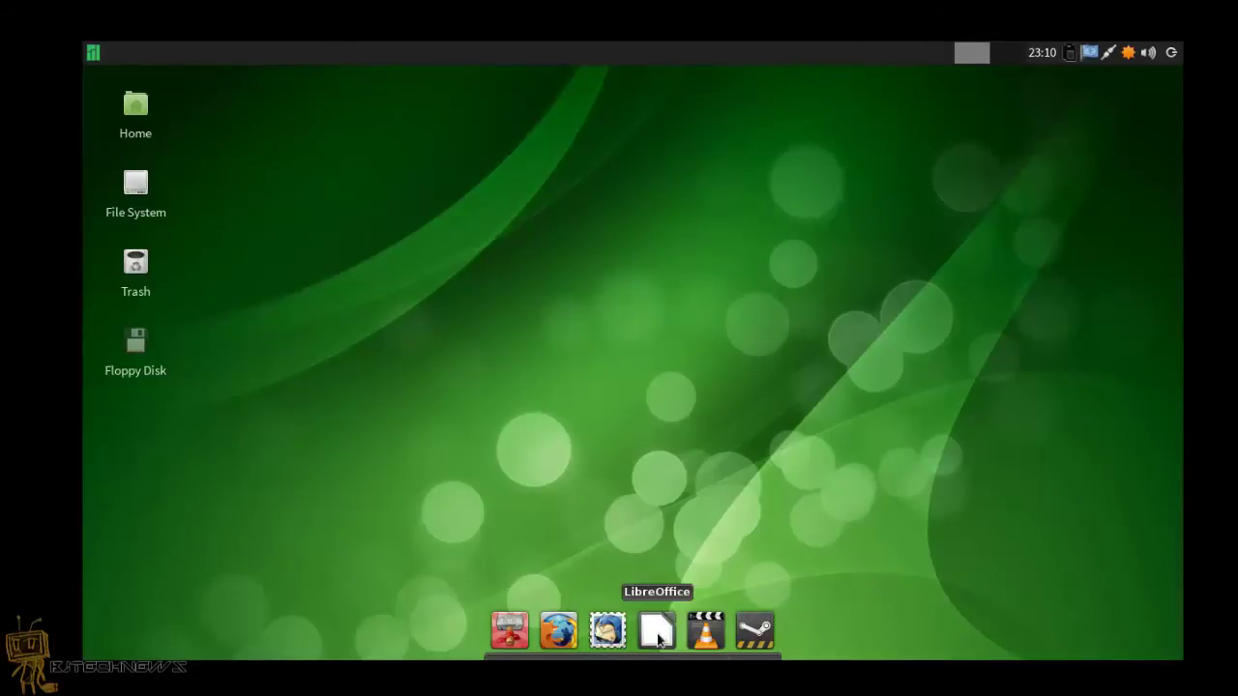
{"action": "left_click", "coordinate": [657, 632]}
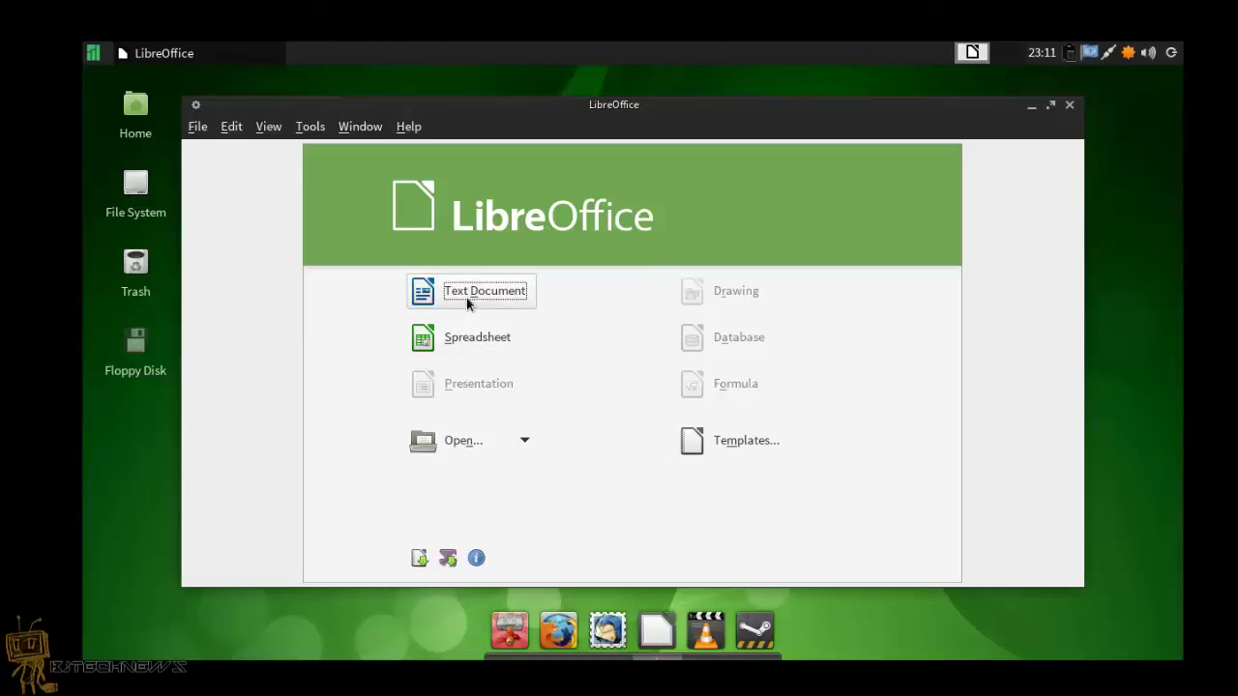
{"action": "left_click", "coordinate": [1069, 105]}
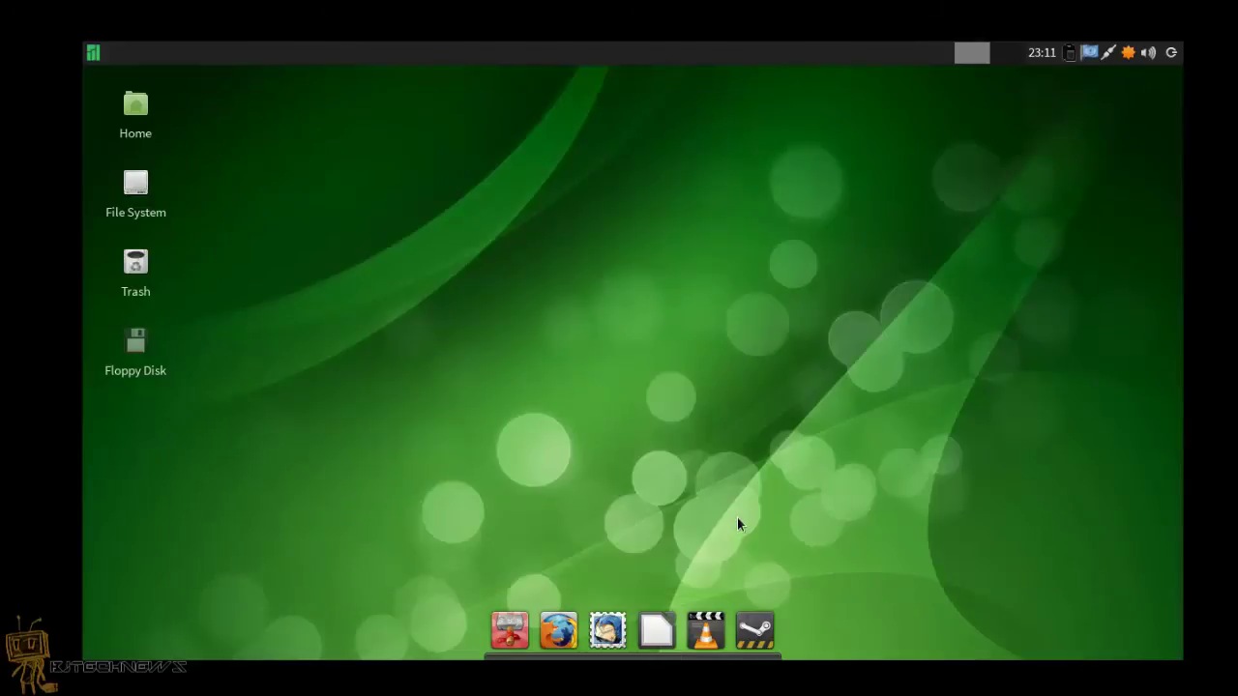
{"action": "left_click", "coordinate": [601, 630]}
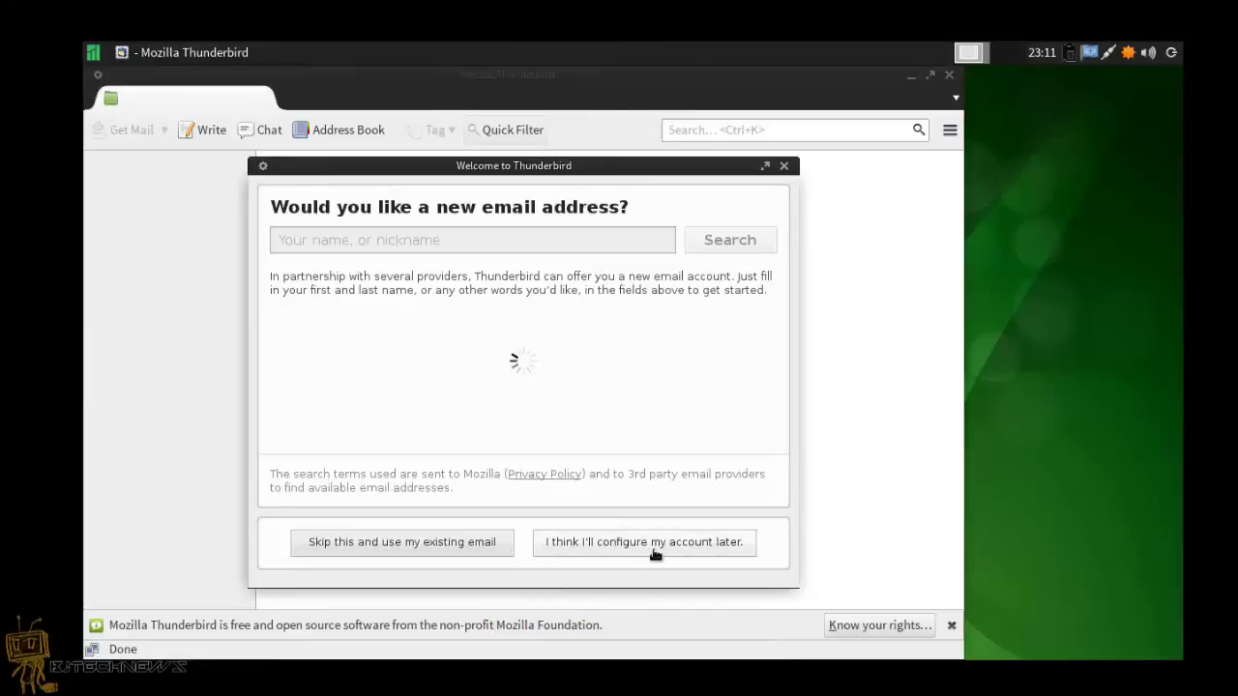
{"action": "left_click", "coordinate": [783, 166]}
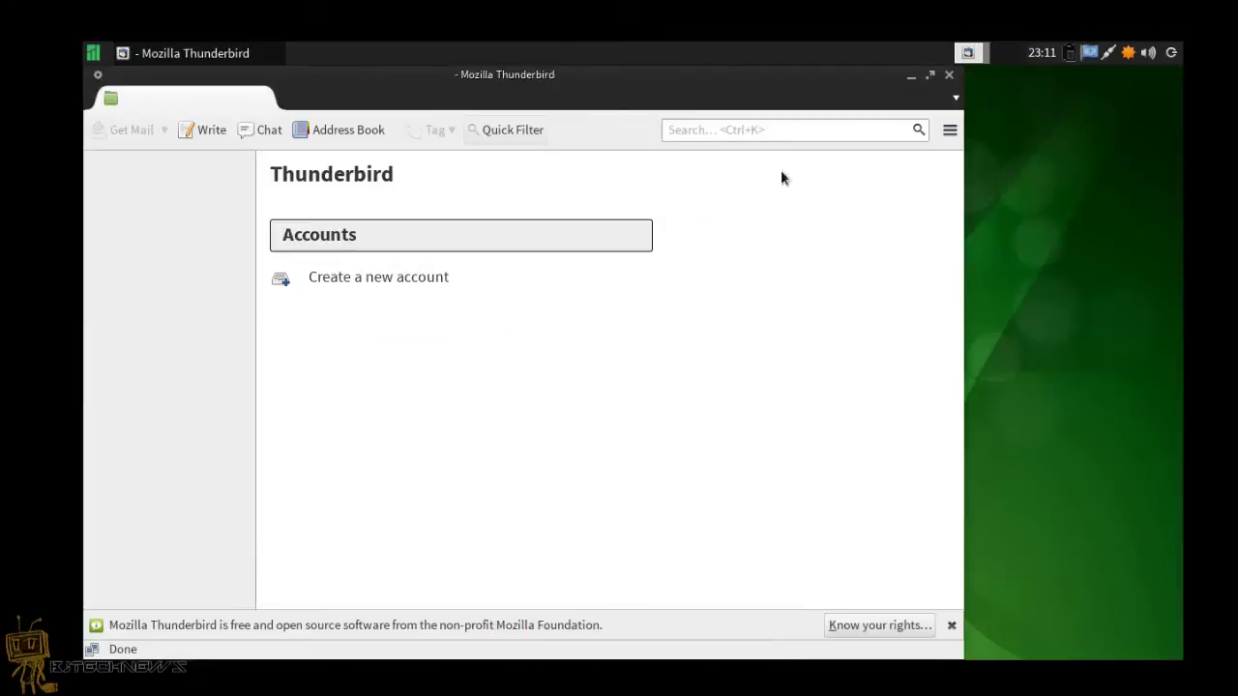
{"action": "left_click", "coordinate": [949, 77]}
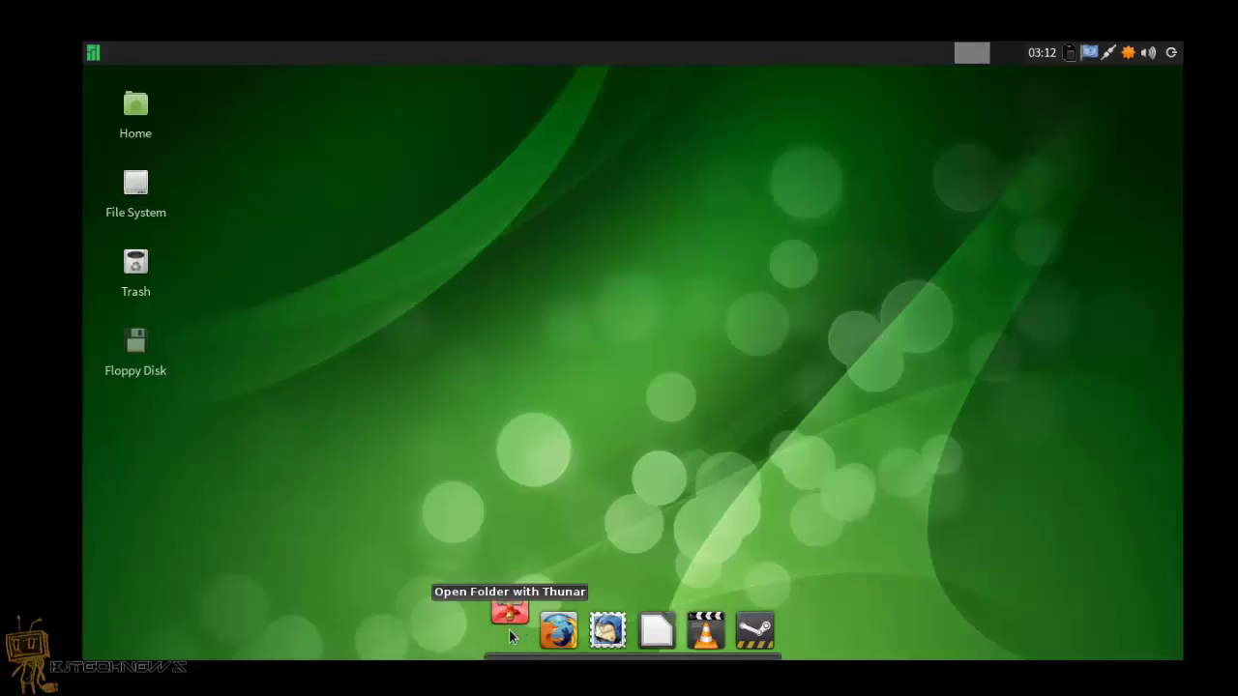
{"action": "left_click", "coordinate": [509, 629]}
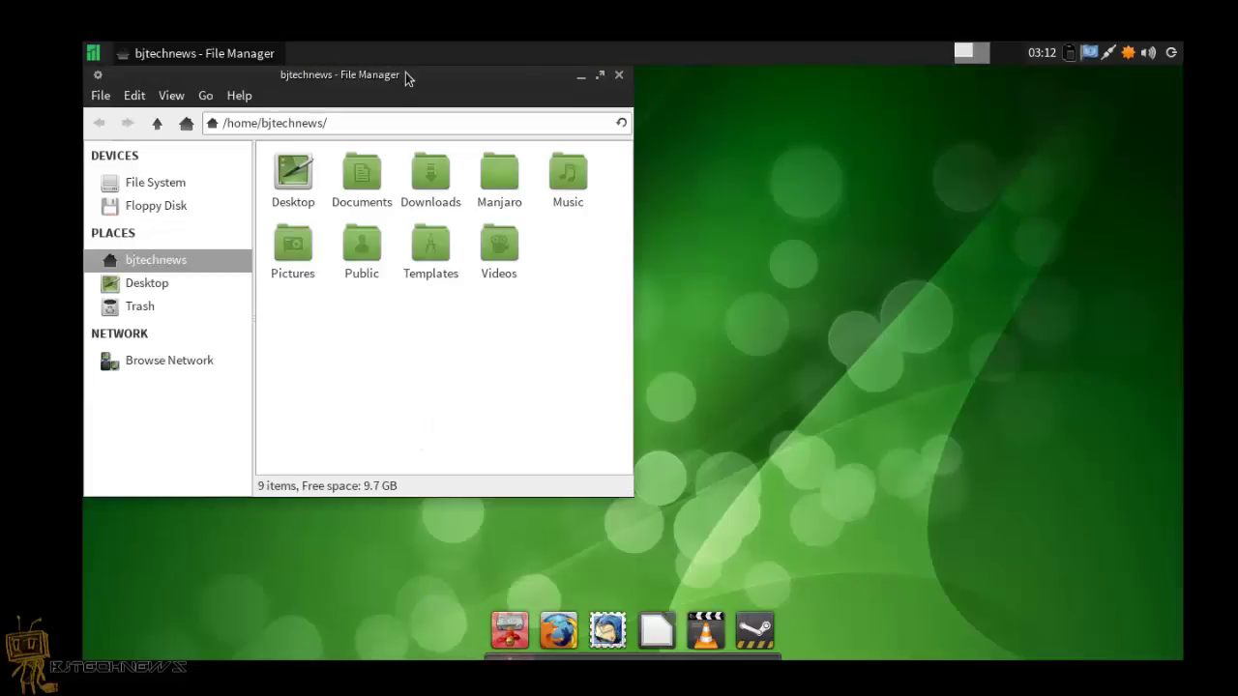
{"action": "left_click_drag", "start_coordinate": [407, 78], "coordinate": [685, 181]}
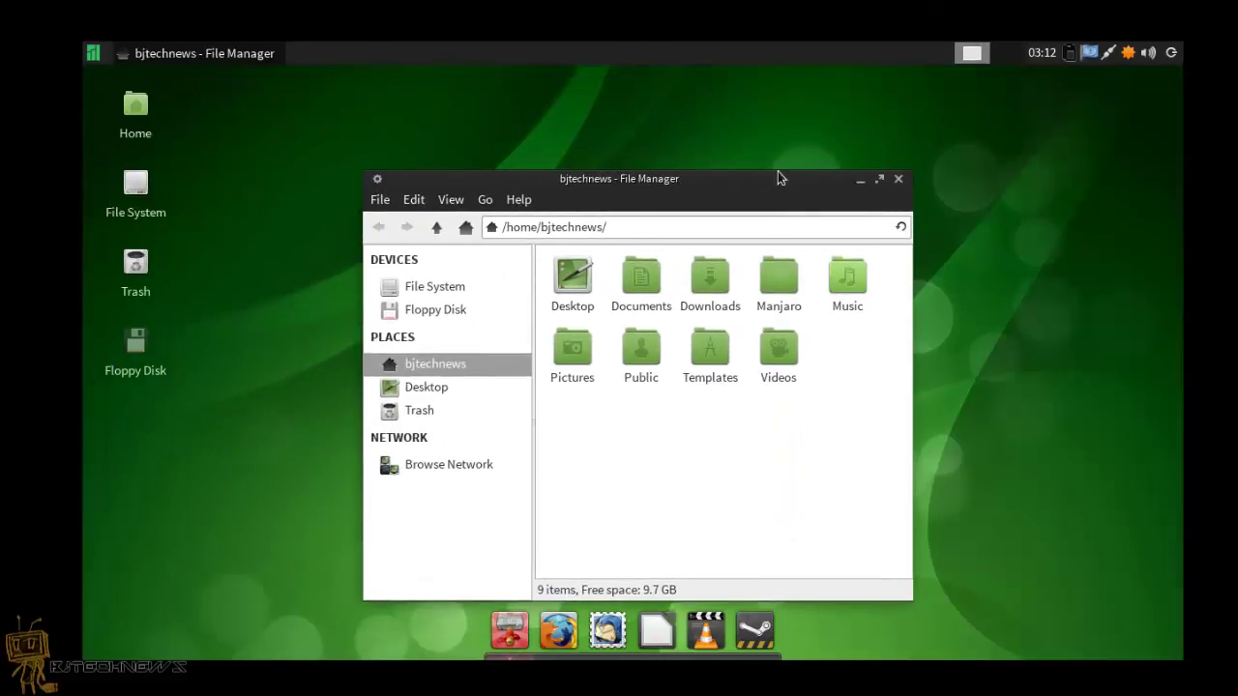
{"action": "left_click_drag", "start_coordinate": [779, 177], "coordinate": [648, 116]}
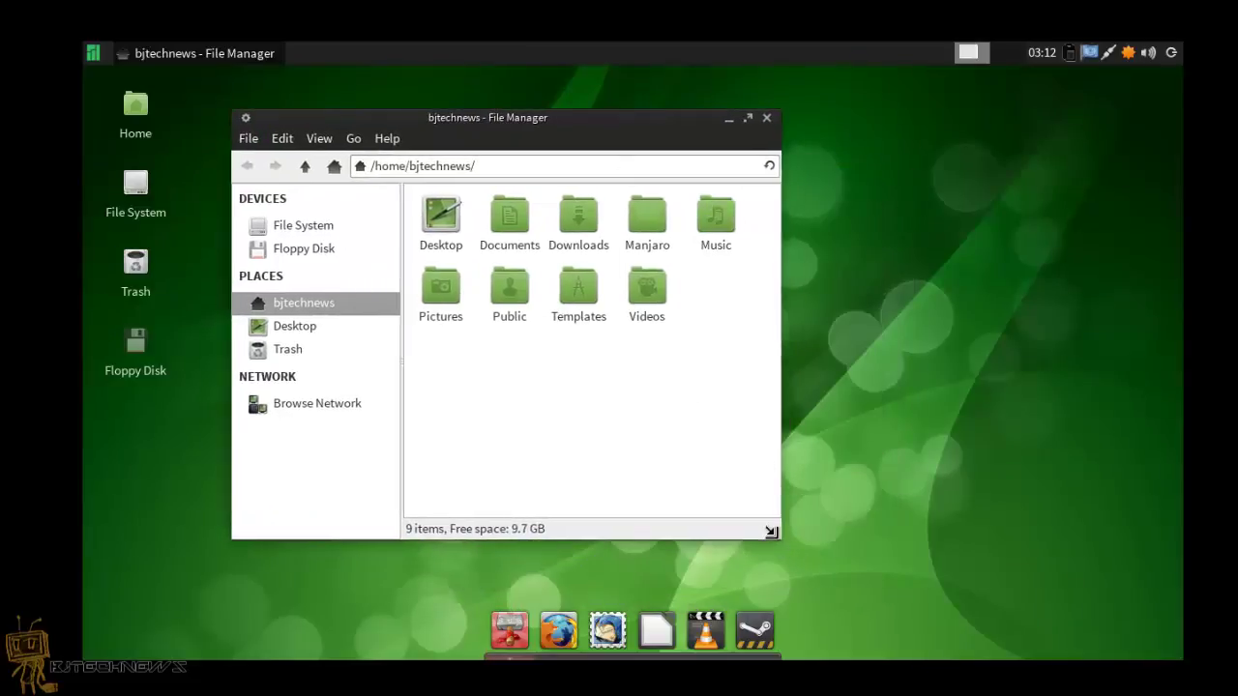
{"action": "left_click_drag", "start_coordinate": [770, 531], "coordinate": [962, 554]}
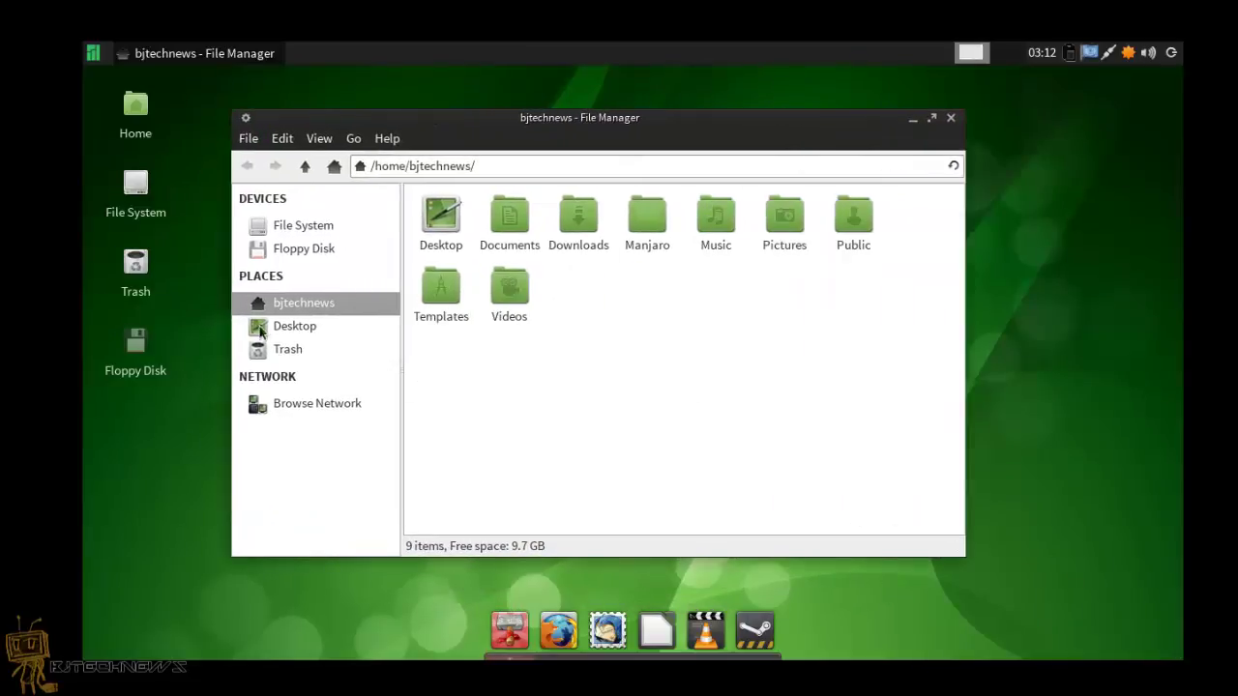
{"action": "left_click", "coordinate": [290, 223]}
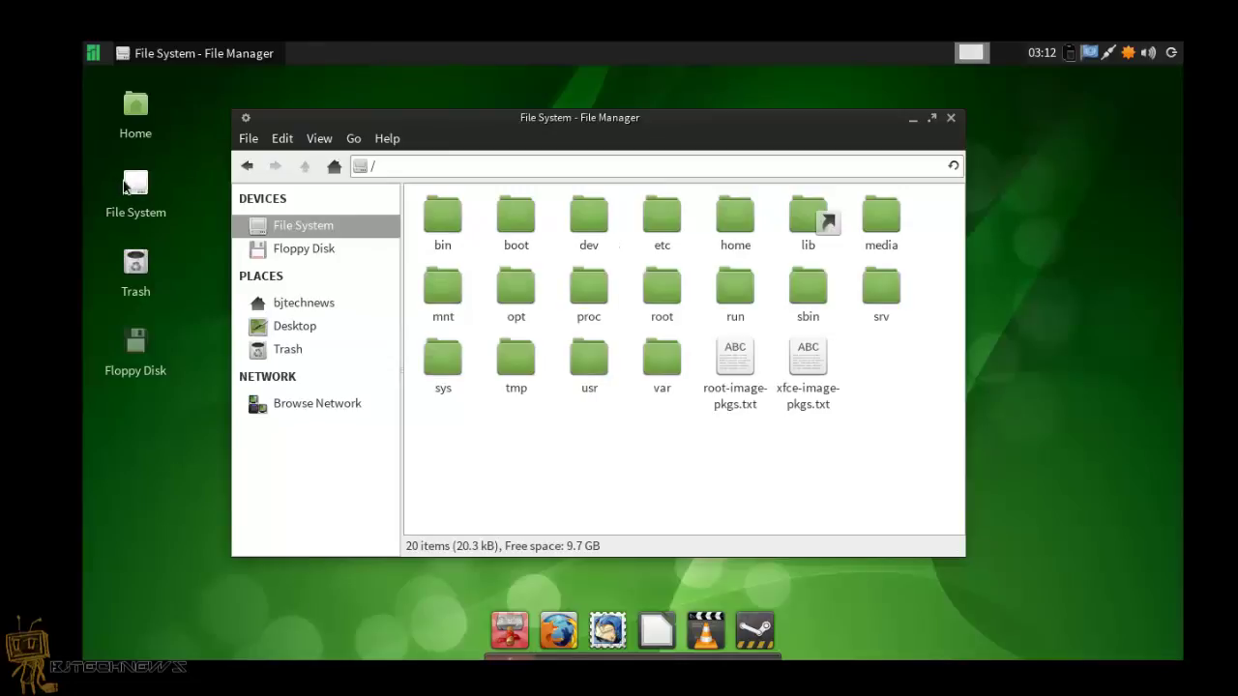
{"action": "double_click", "coordinate": [126, 185]}
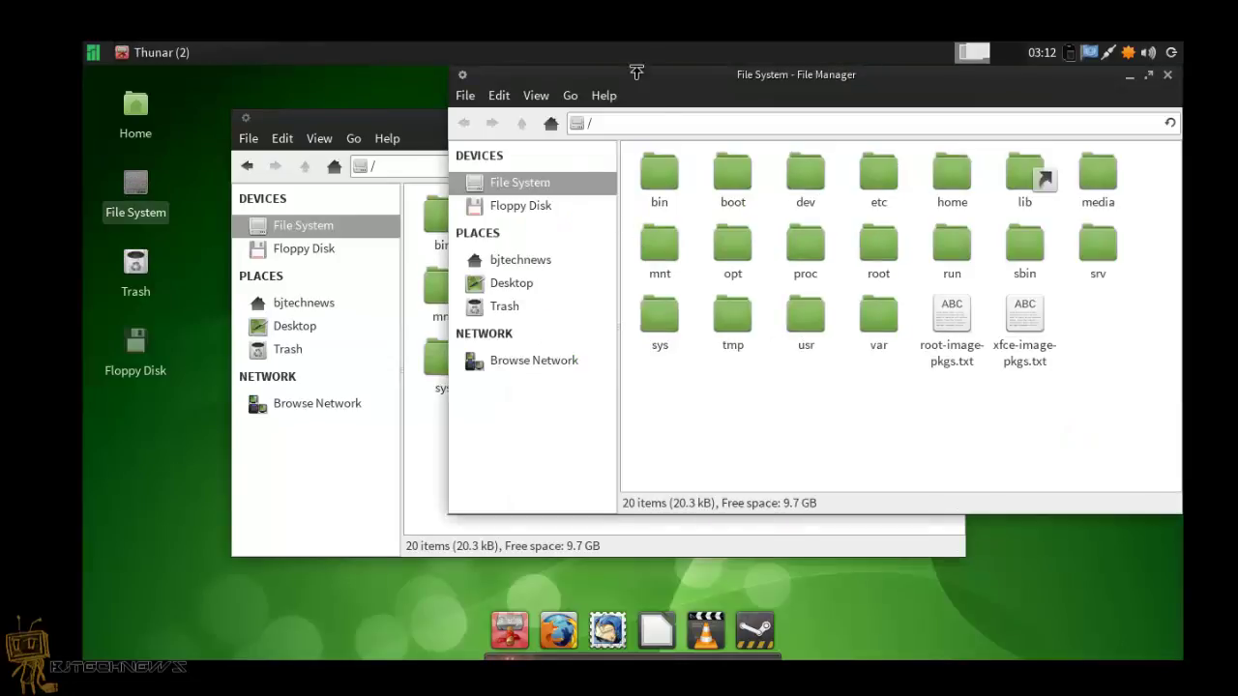
{"action": "left_click_drag", "start_coordinate": [636, 72], "coordinate": [550, 154]}
{"action": "left_click", "coordinate": [556, 123]}
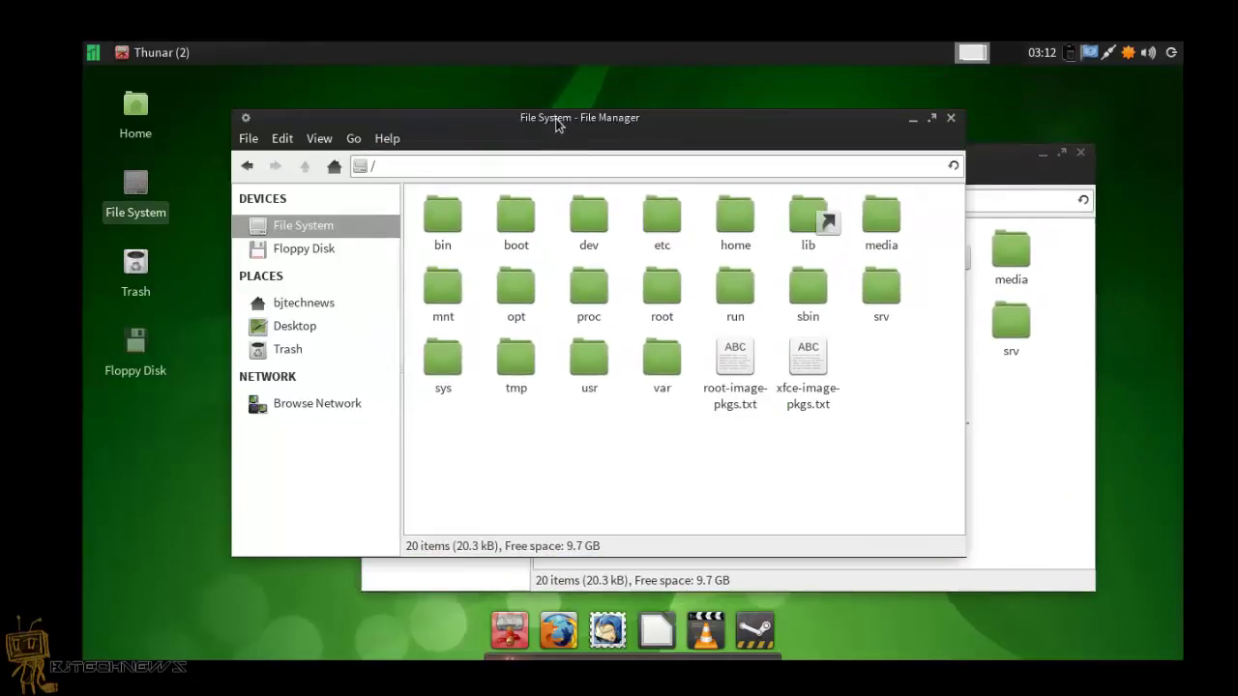
{"action": "left_click", "coordinate": [949, 118]}
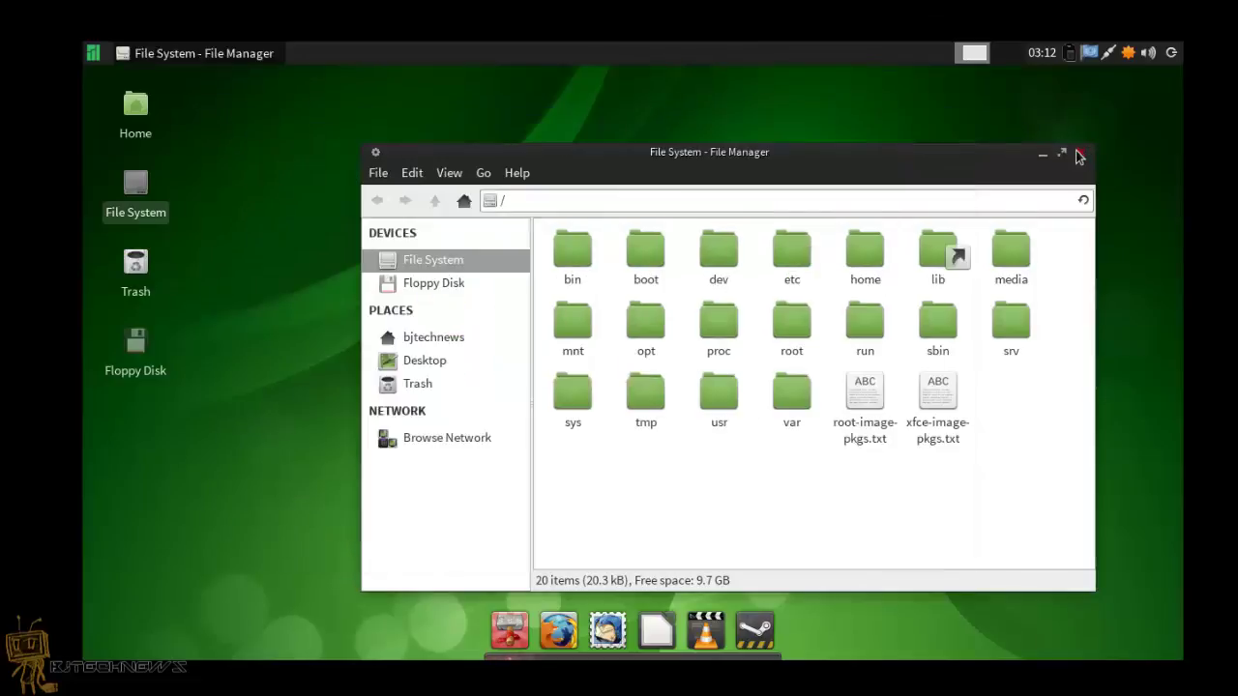
{"action": "left_click", "coordinate": [1079, 156]}
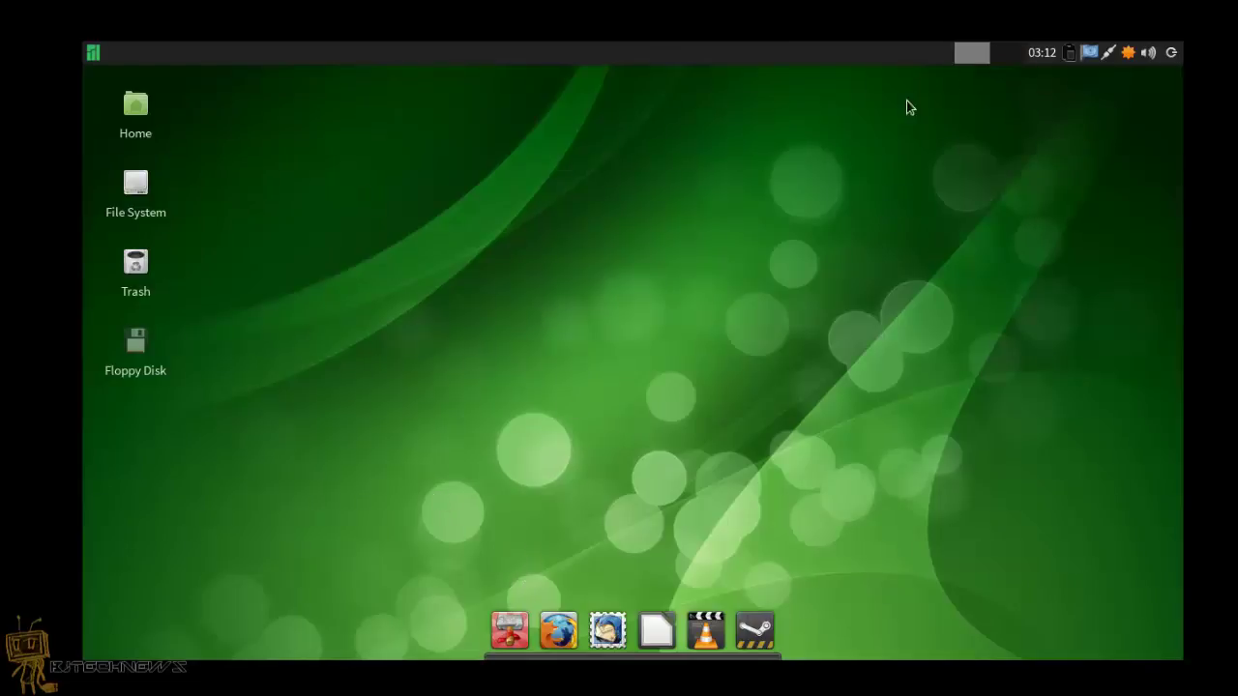
- Open the File System icon in Thunar and move the window down-right beside the icons
{"action": "double_click", "coordinate": [132, 187]}
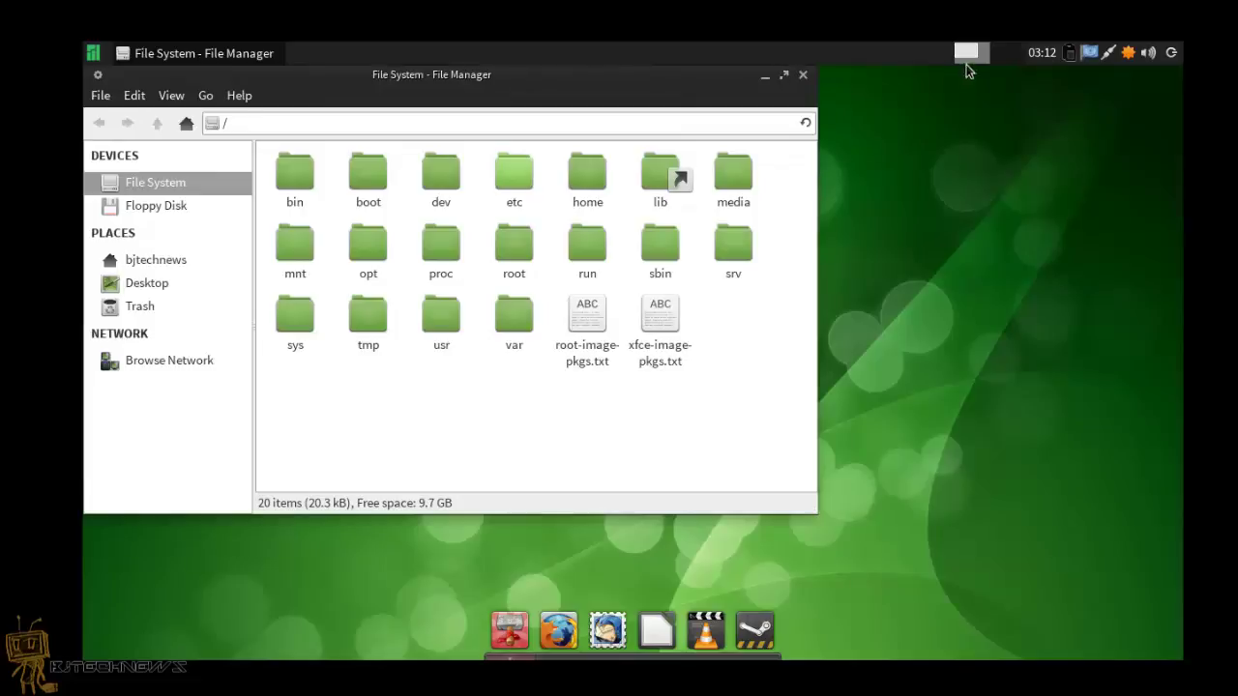
{"action": "left_click", "coordinate": [992, 55]}
{"action": "left_click", "coordinate": [994, 54]}
{"action": "left_click_drag", "start_coordinate": [669, 78], "coordinate": [782, 114]}
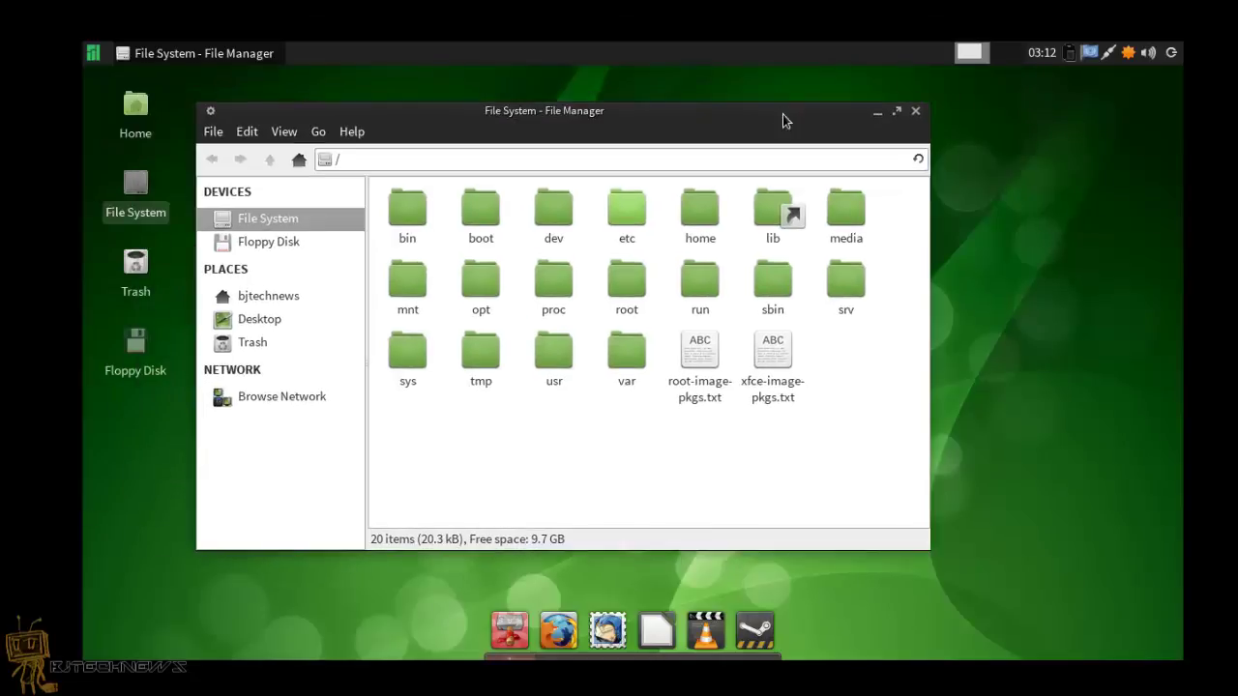